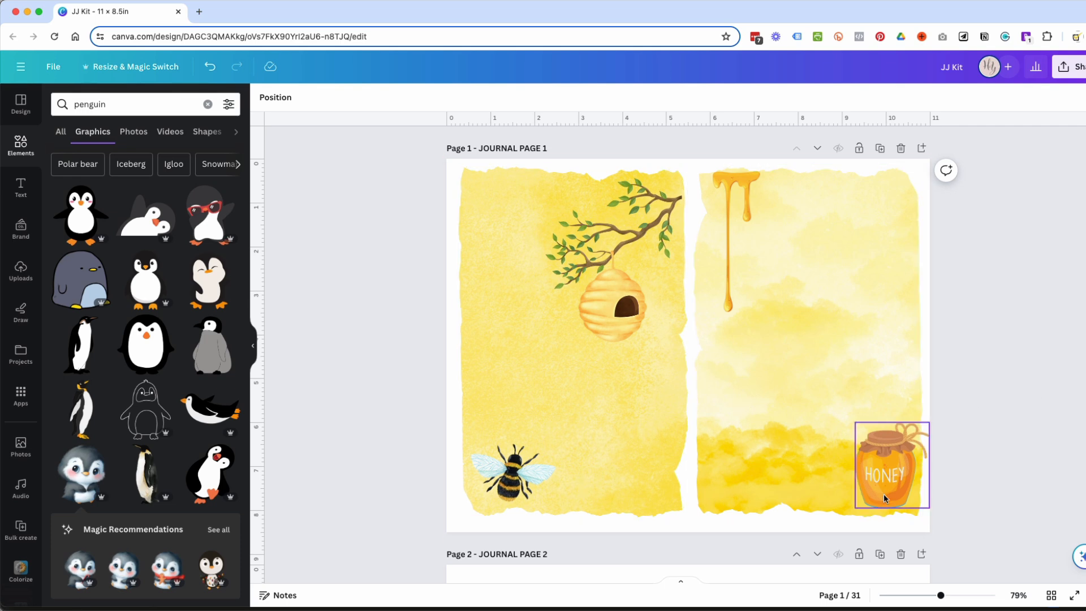
# - Shift the honey jar on page 1 slightly inward so it sits within the torn edge of the yellow background
pyautogui.moveTo(881, 500); pyautogui.dragTo(869, 500)
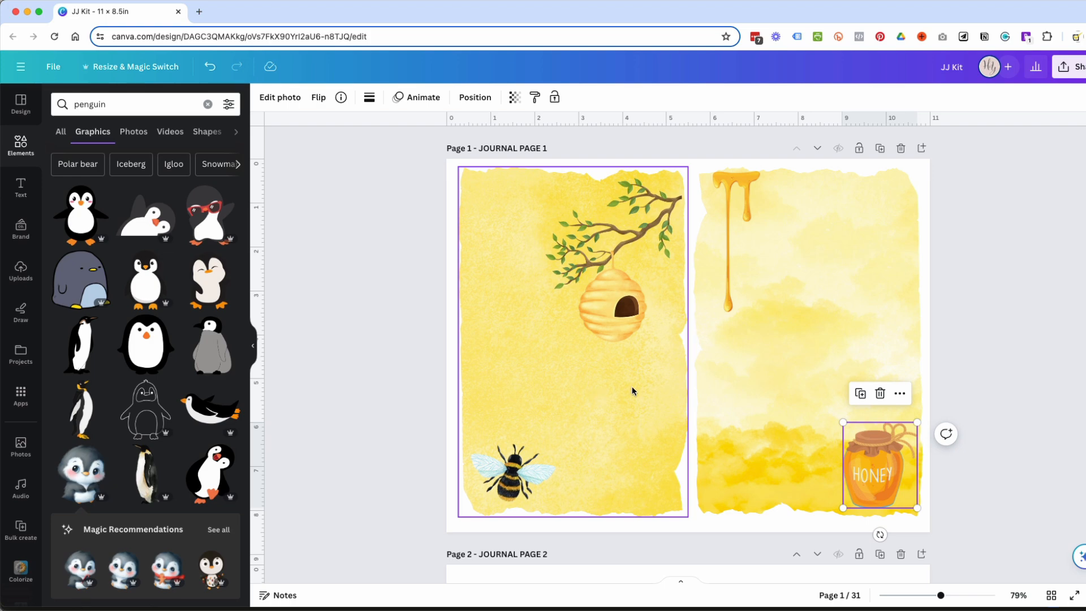
# - Look through the journal kit from page 1 to the circle pockets and stitches page, and return to page 1
pyautogui.scroll(-20, 514, 151)
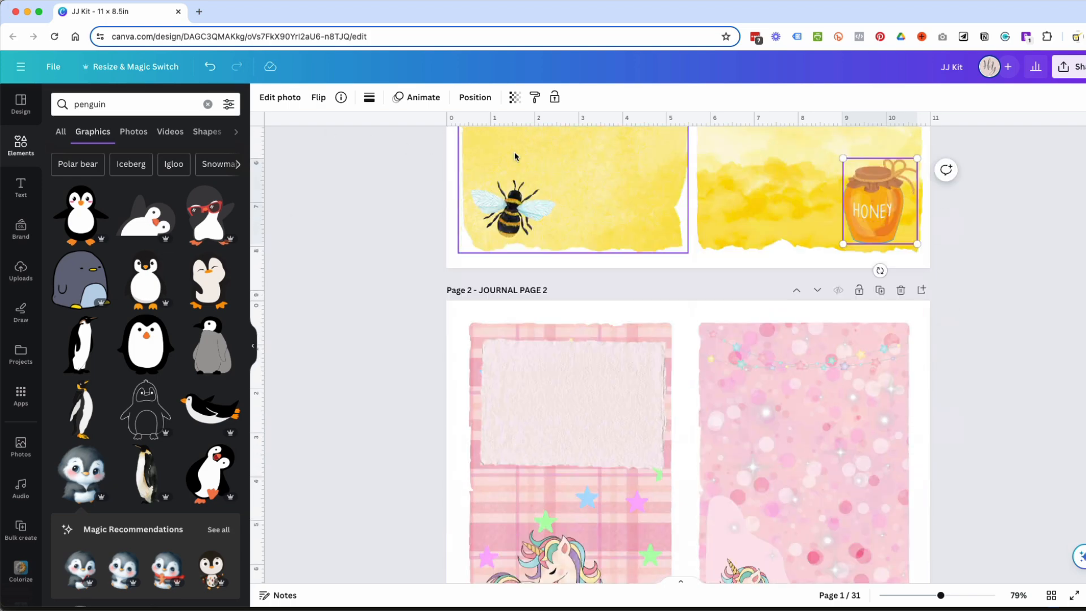
pyautogui.scroll(-15, 514, 151)
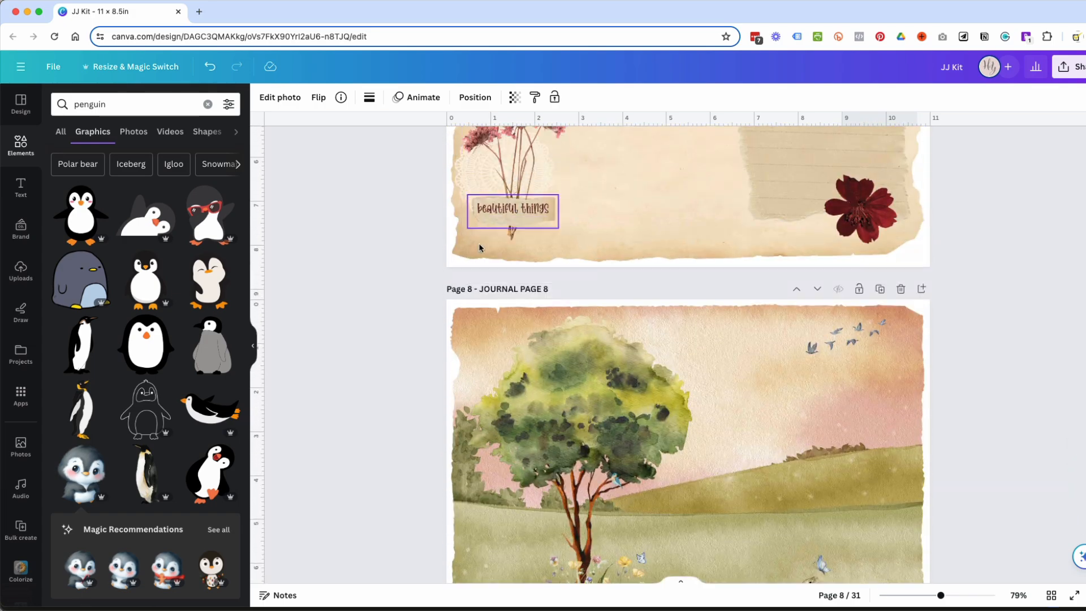
pyautogui.scroll(-5, 782, 379)
pyautogui.scroll(-20, 767, 382)
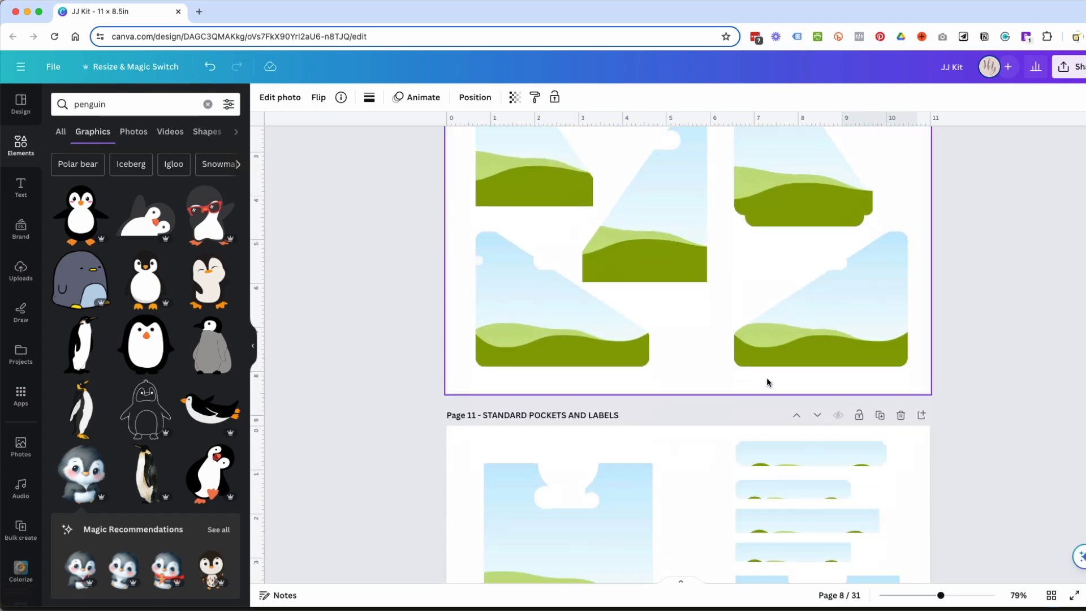
pyautogui.scroll(-20, 766, 382)
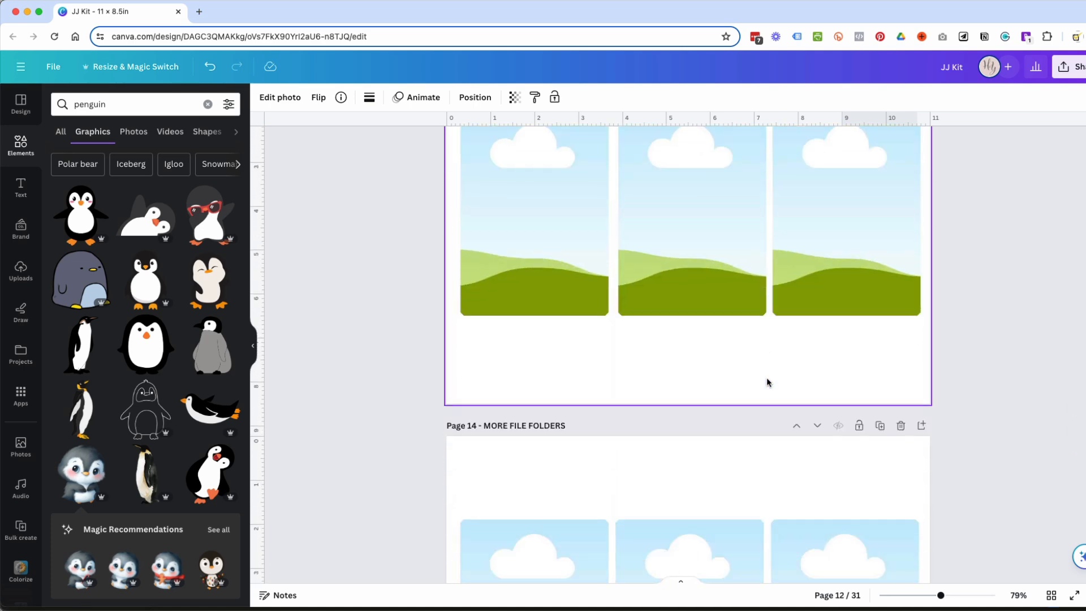
pyautogui.scroll(-20, 767, 382)
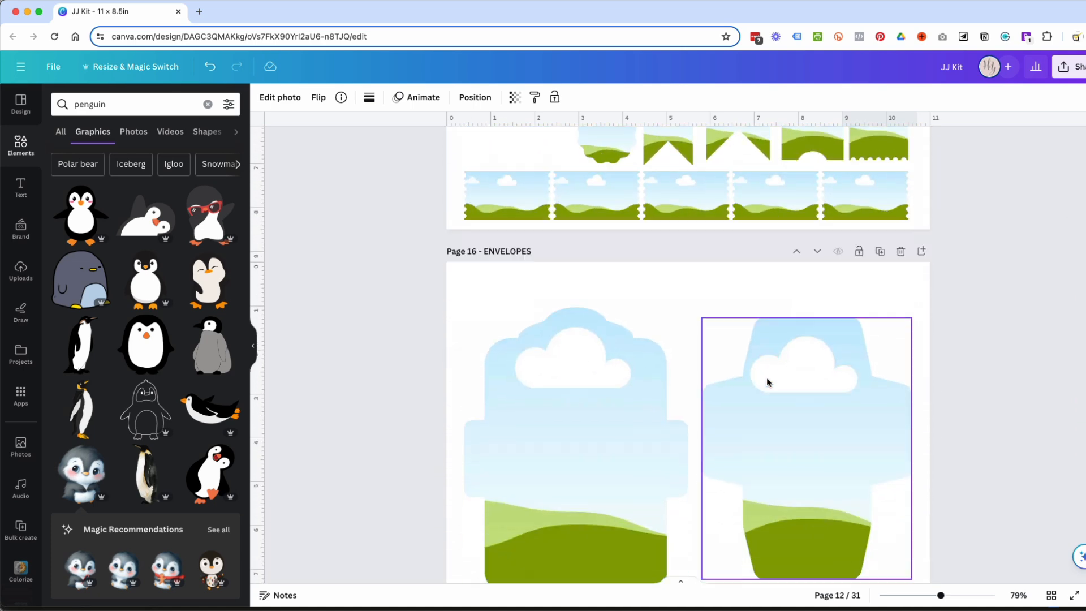
pyautogui.scroll(-15, 766, 382)
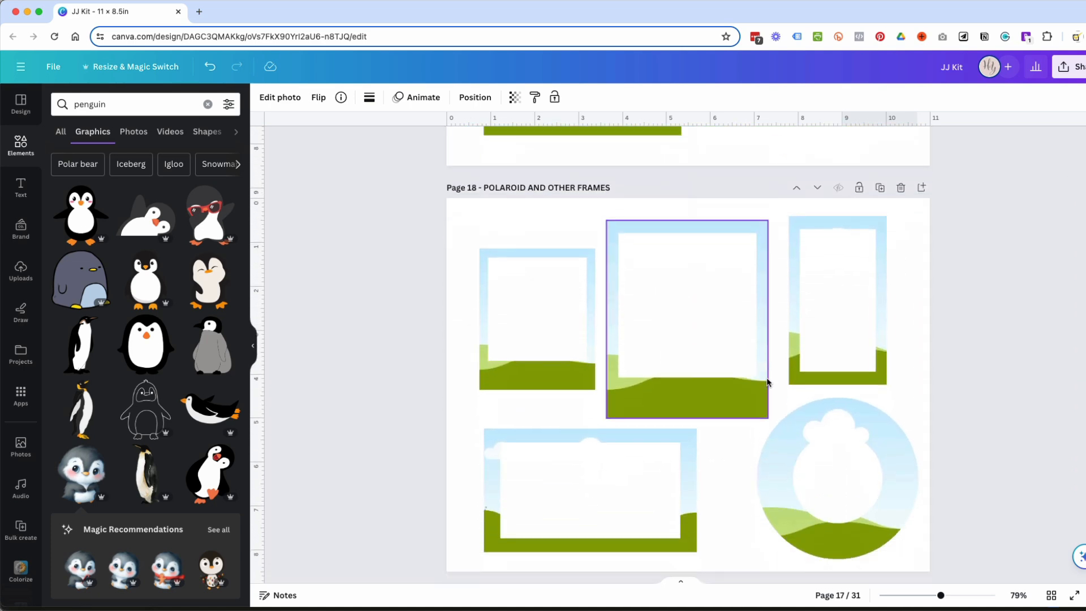
pyautogui.scroll(-5, 765, 377)
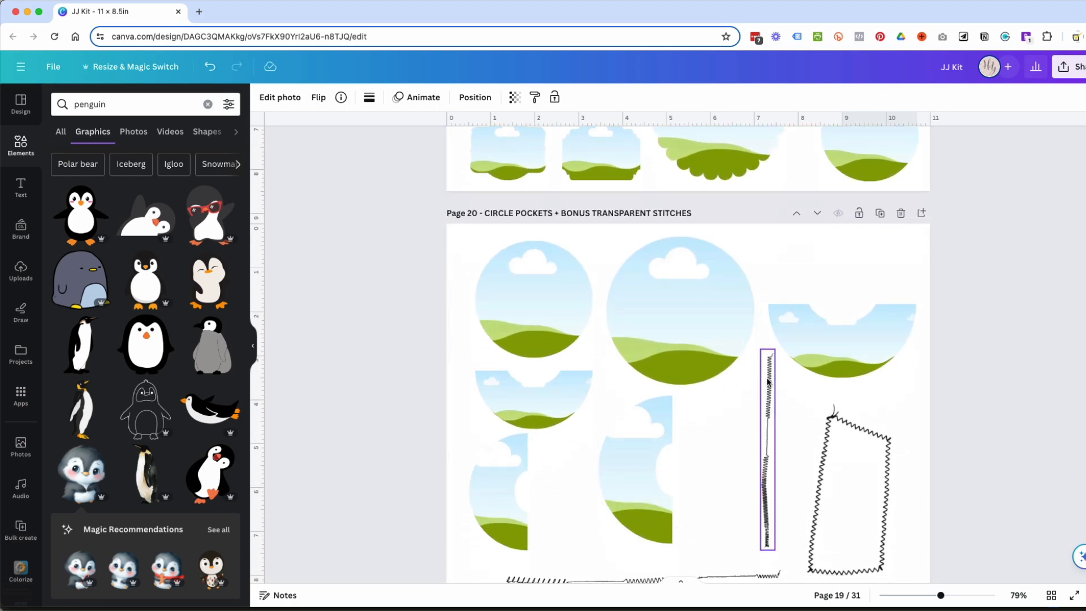
pyautogui.scroll(20, 765, 378)
pyautogui.scroll(20, 765, 378)
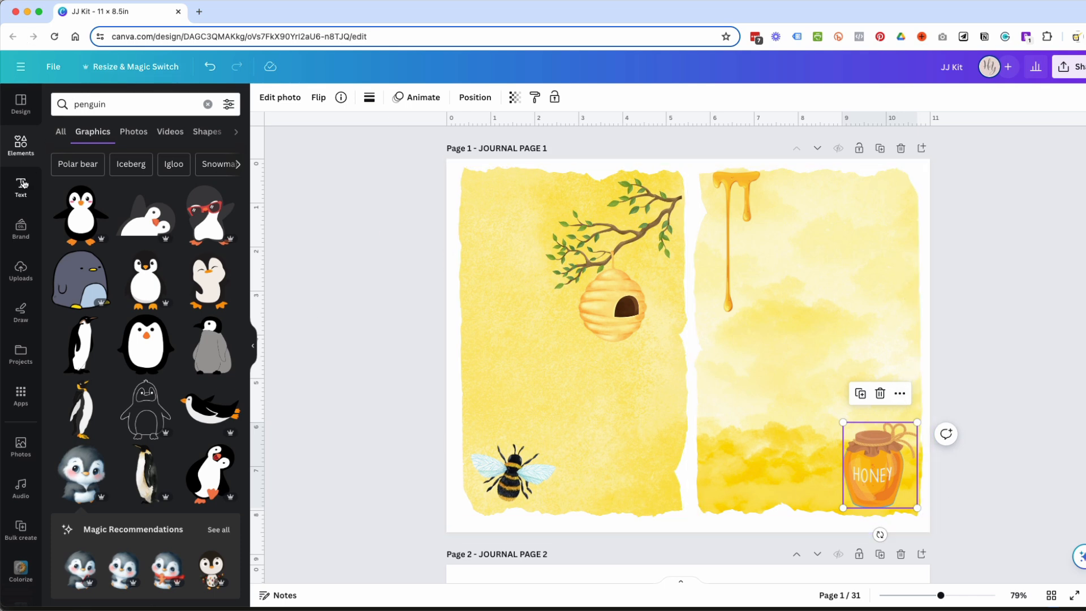
# - Browse the uploaded images to review the coloured straight and torn-edge page overlays
pyautogui.click(11, 280)
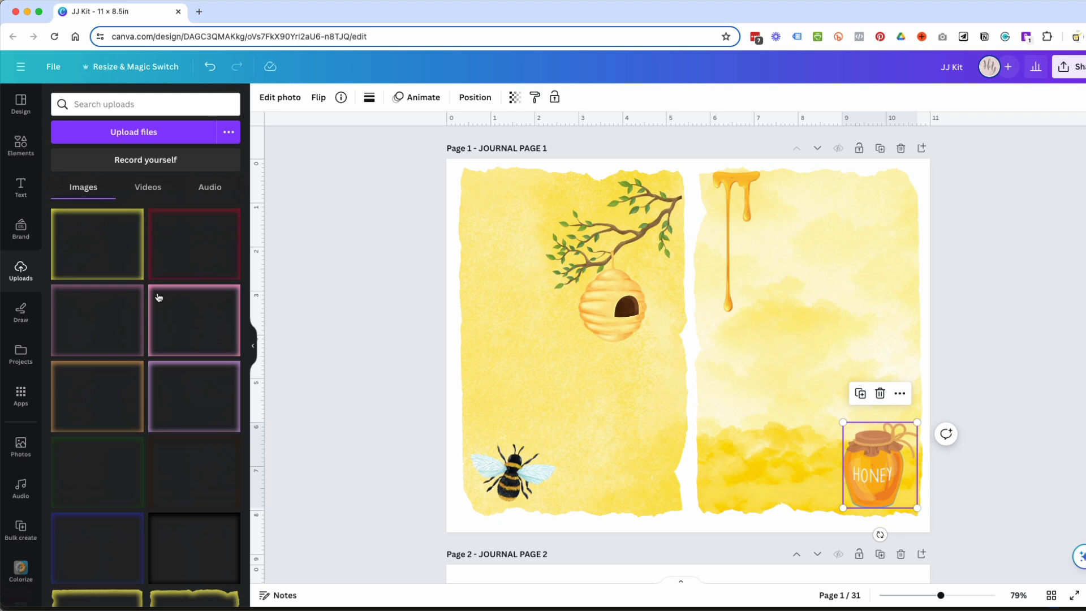
pyautogui.scroll(-2, 205, 322)
pyautogui.scroll(-8, 206, 322)
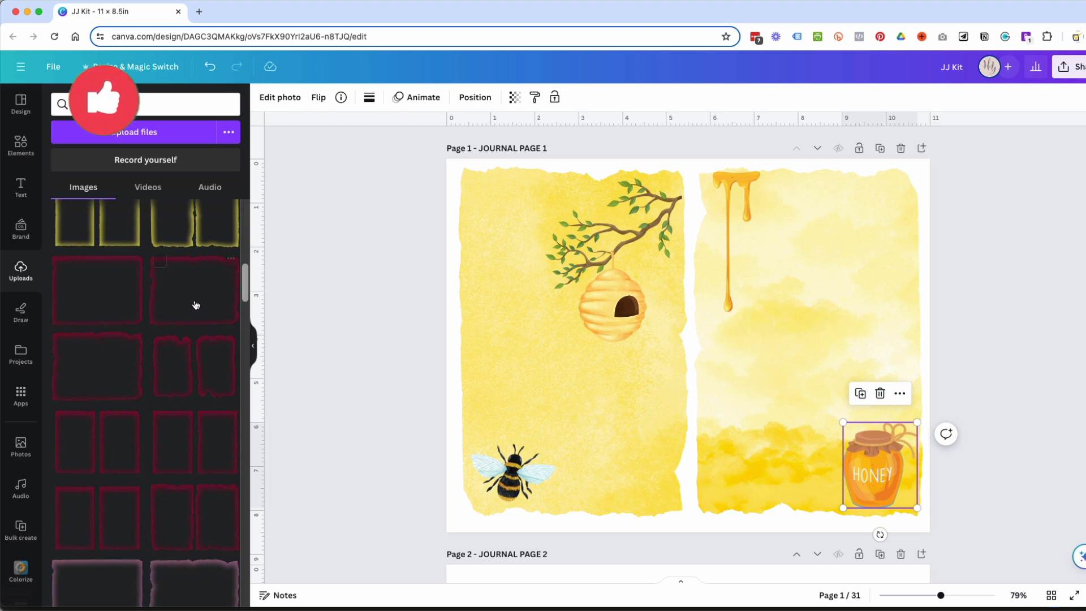
pyautogui.scroll(-6, 587, 390)
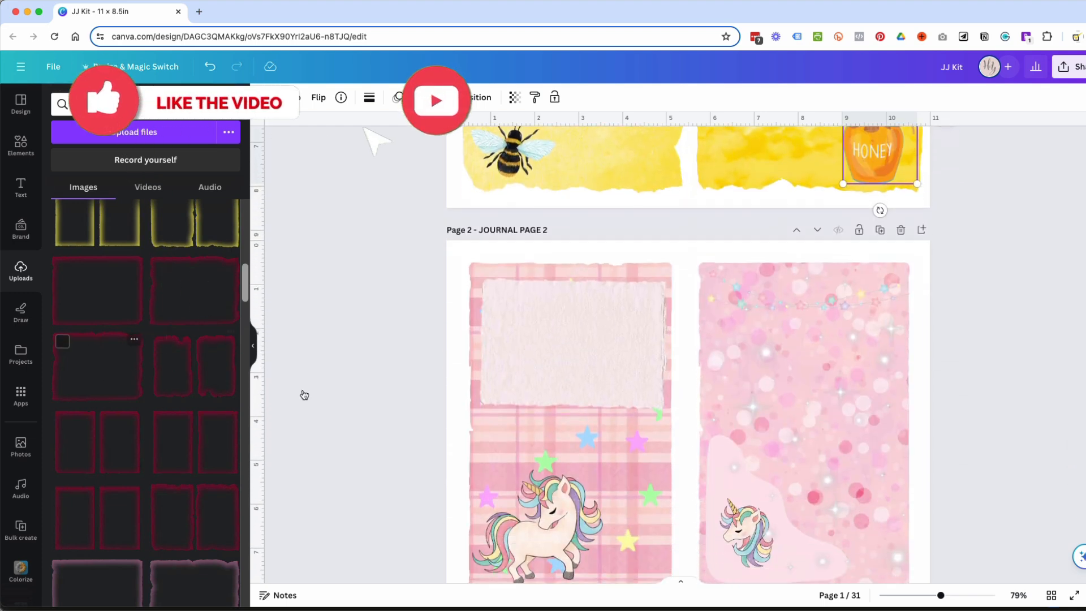
pyautogui.scroll(6, 623, 298)
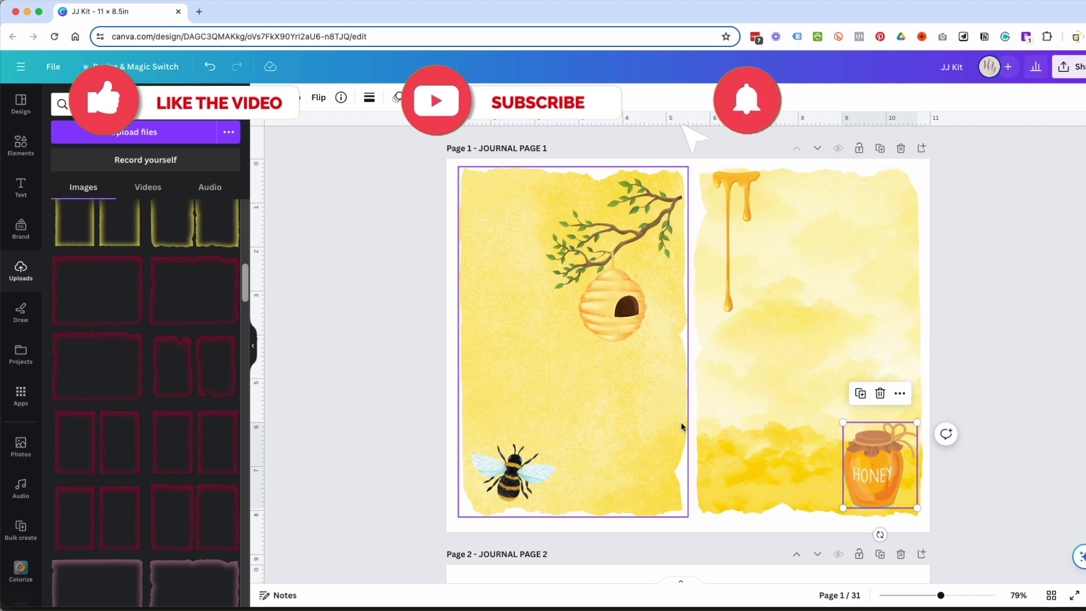
pyautogui.scroll(-10, 83, 506)
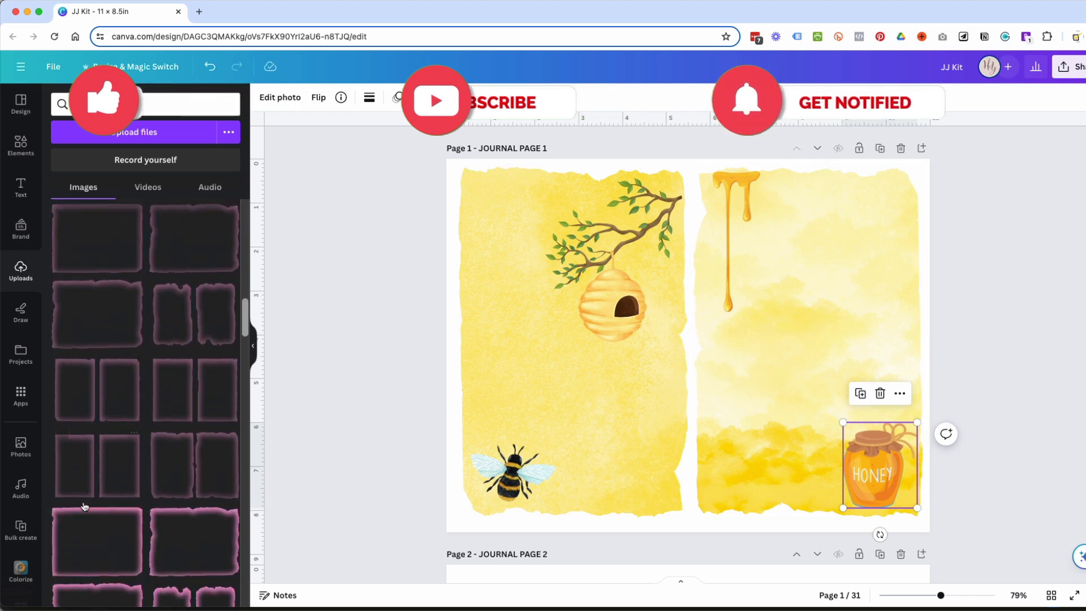
pyautogui.scroll(-10, 84, 506)
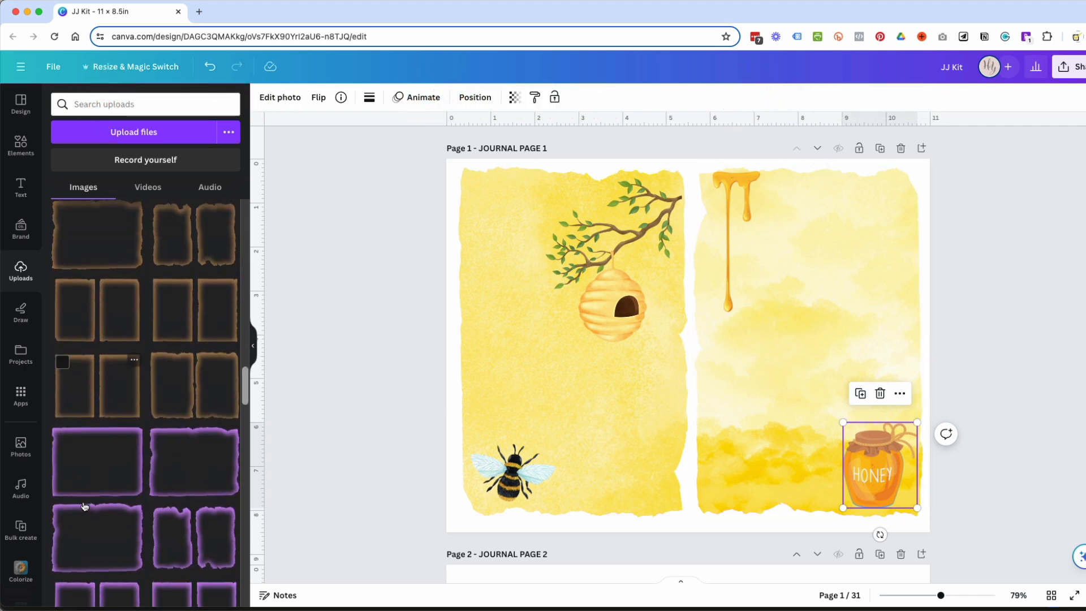
pyautogui.scroll(-1, 84, 506)
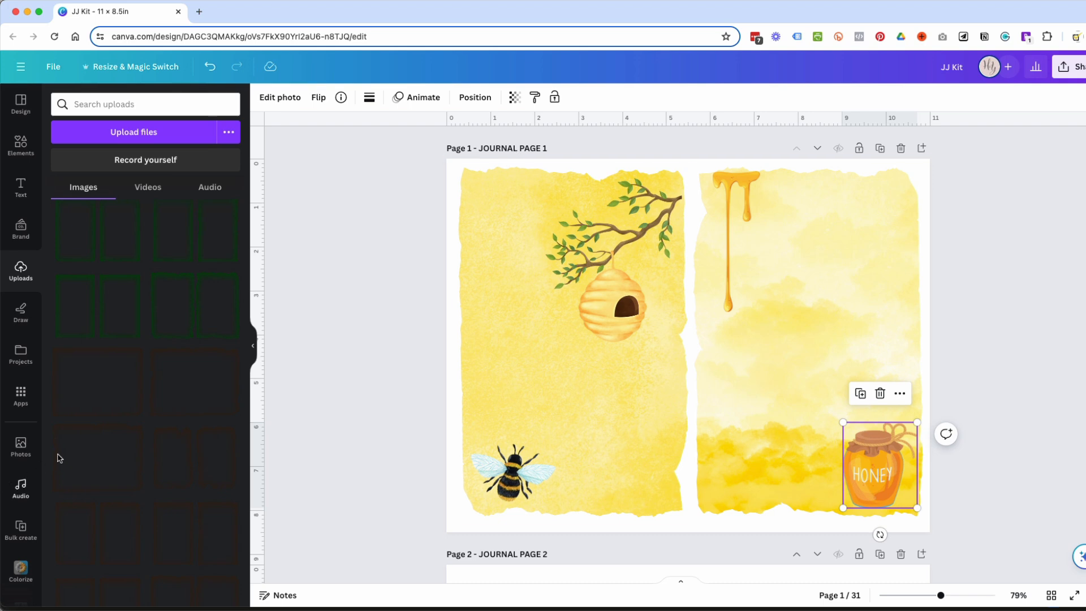
pyautogui.scroll(-2, 164, 435)
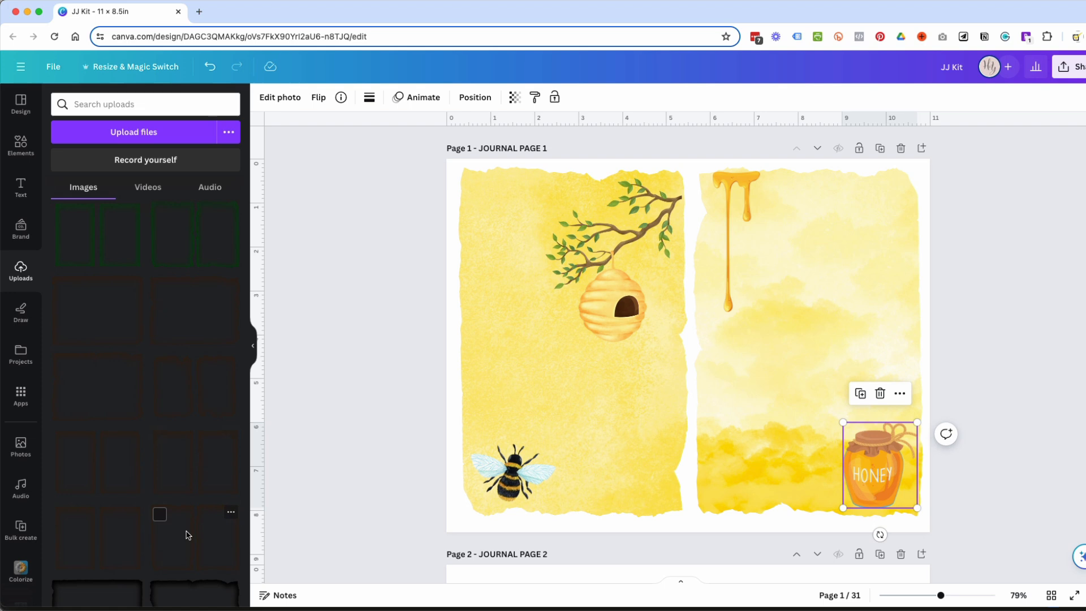
# - Check the file details of the brown two-panel torn-edge overlay JOURNAL PAGE 1.png and add it to page 1
pyautogui.click(231, 514)
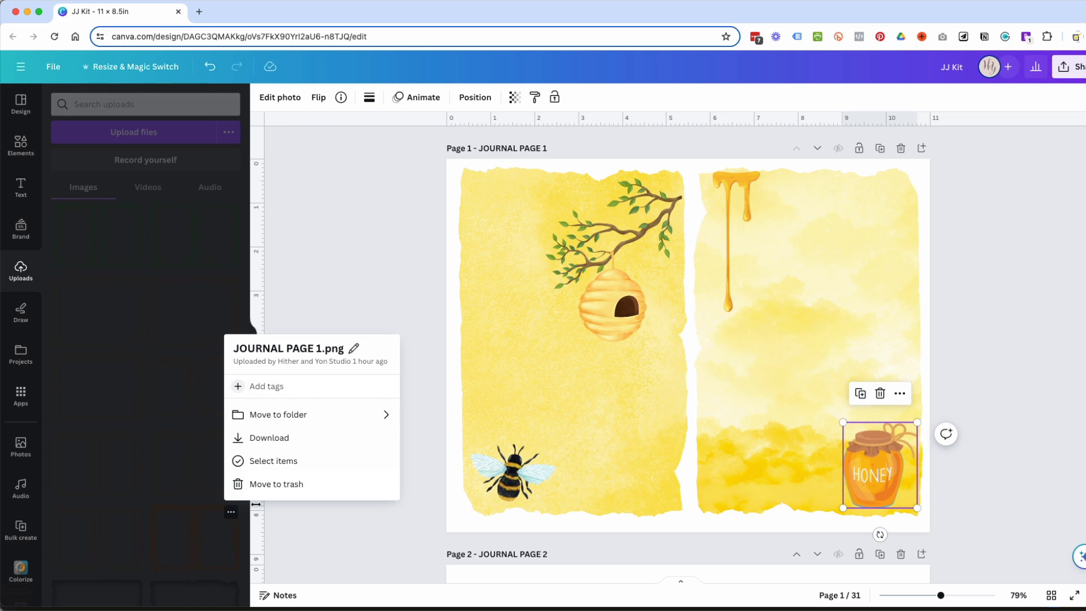
pyautogui.click(197, 541)
pyautogui.click(196, 542)
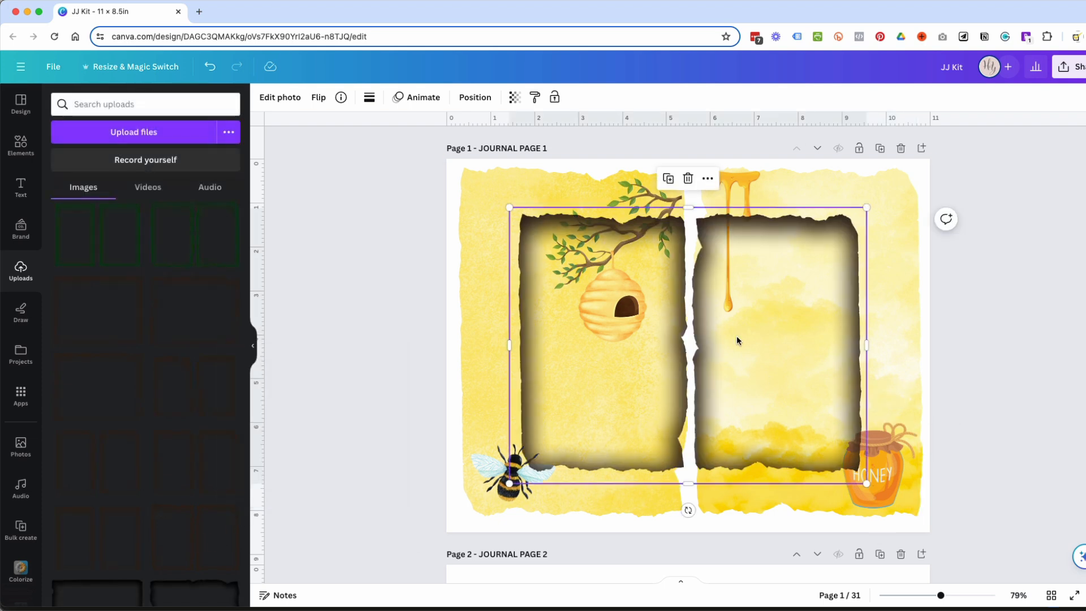
# - Enlarge the brown overlay to fill page 1 so its burnt edges match both torn backgrounds
pyautogui.click(896, 193)
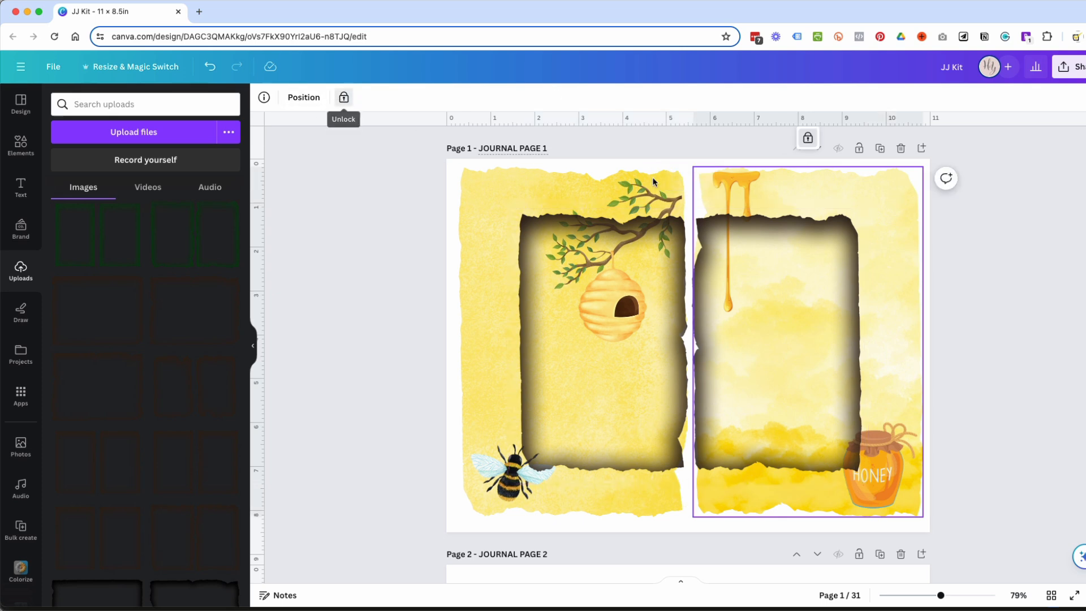
pyautogui.click(344, 105)
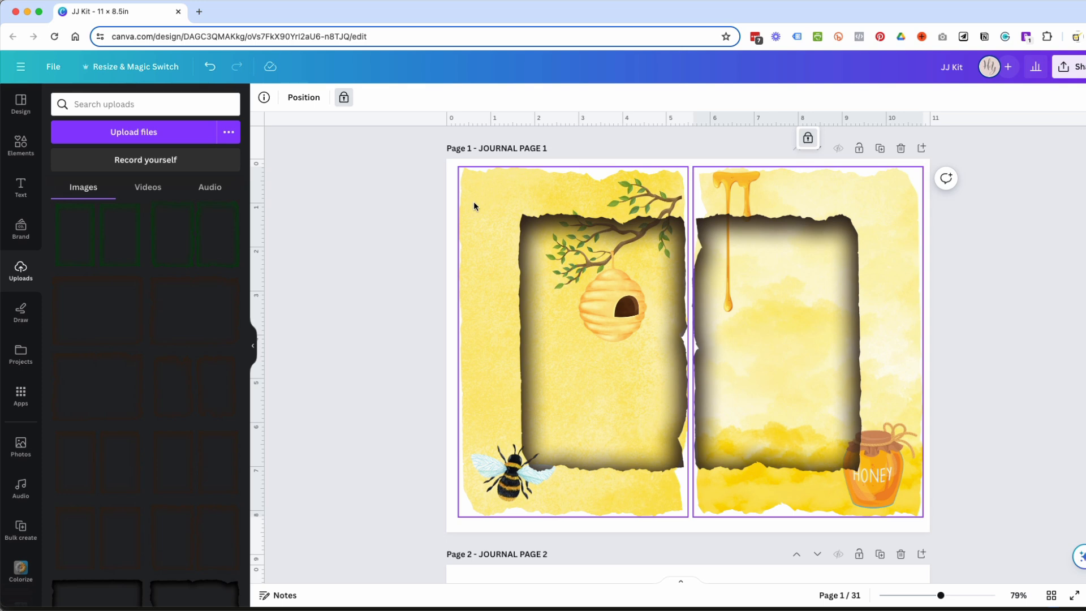
pyautogui.click(569, 224)
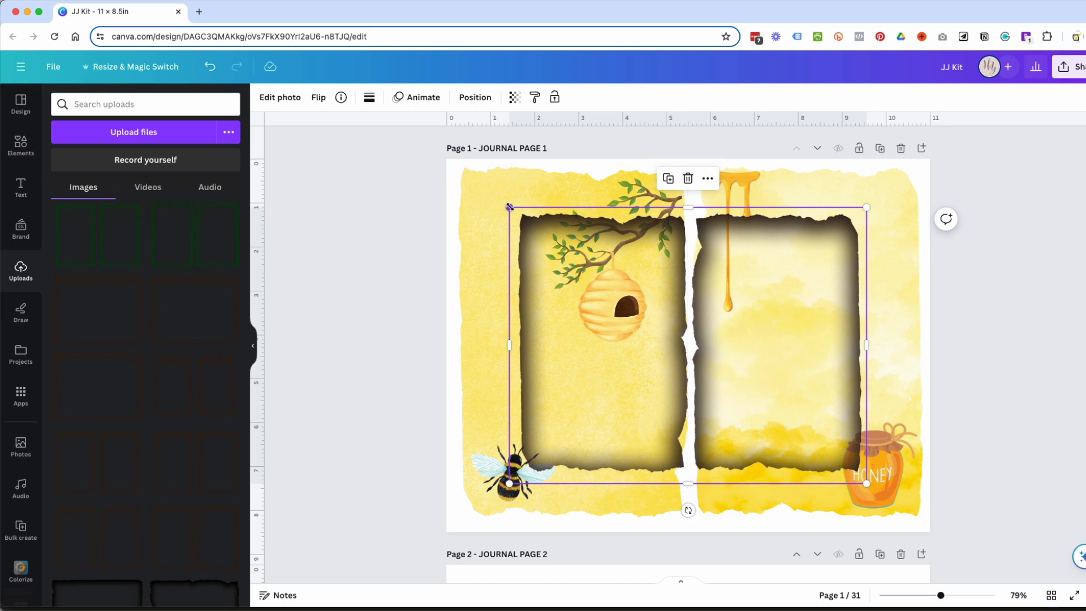
pyautogui.moveTo(509, 207); pyautogui.dragTo(436, 168)
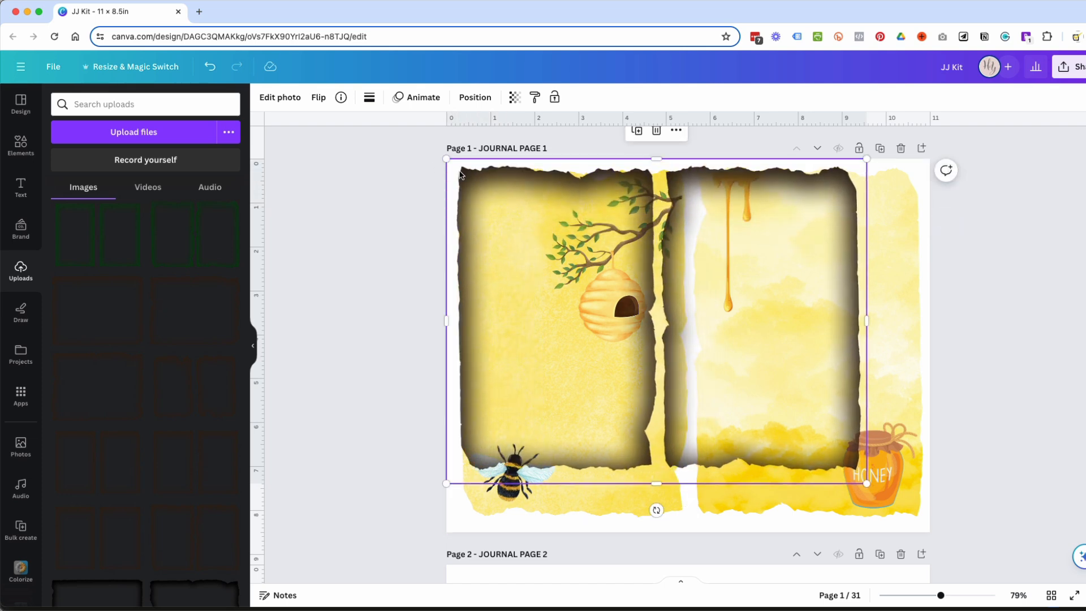
pyautogui.moveTo(866, 484); pyautogui.dragTo(929, 531)
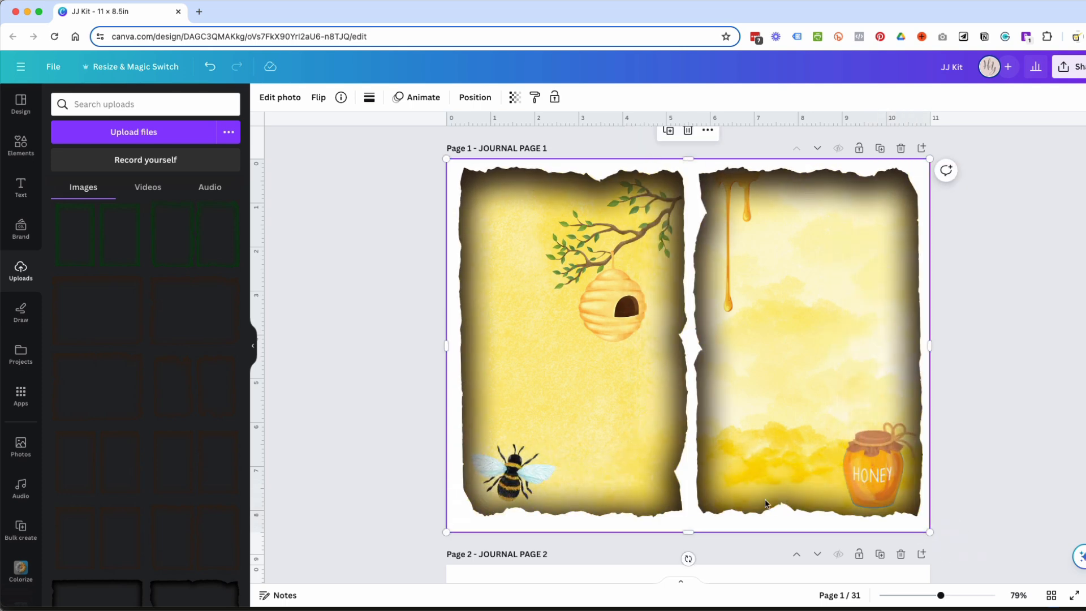
# - Try the brown overlay at a transparency of 57 and set it back to 100
pyautogui.click(515, 98)
pyautogui.moveTo(514, 143); pyautogui.dragTo(468, 148)
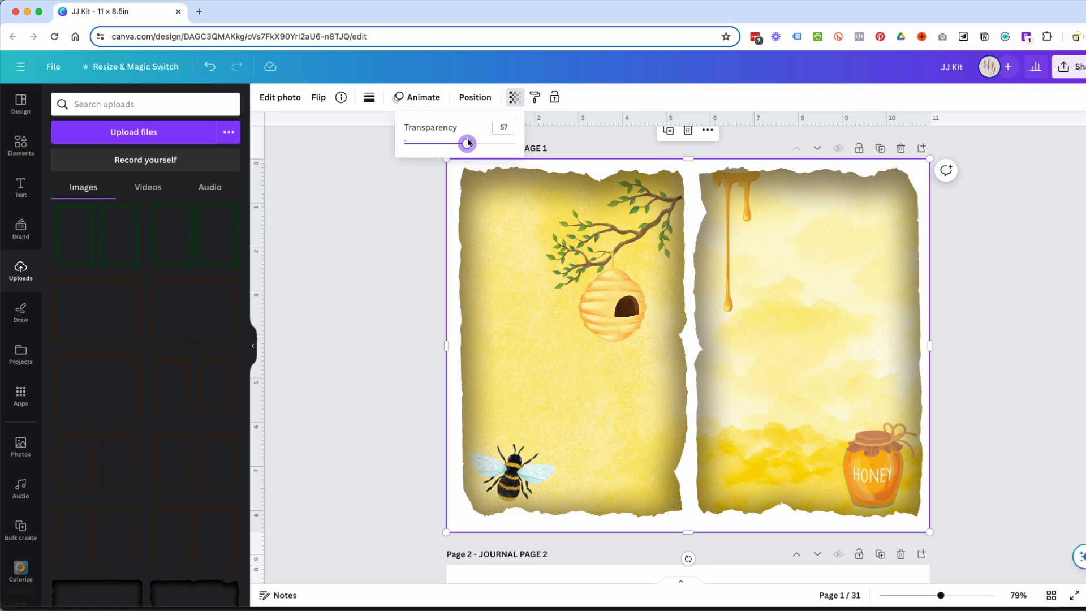
pyautogui.moveTo(467, 142); pyautogui.dragTo(516, 144)
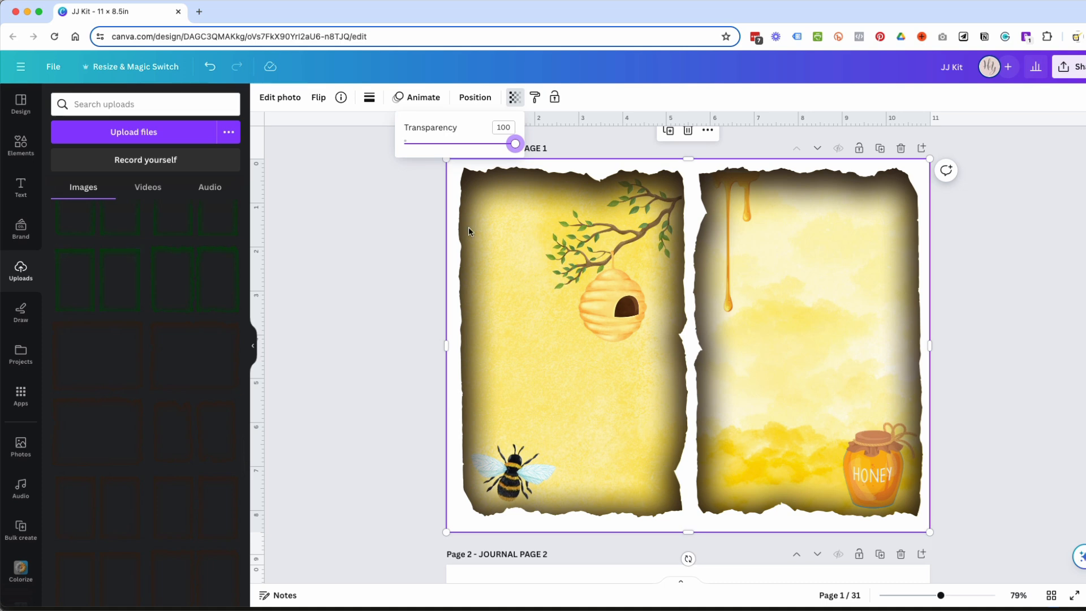
# - Delete the brown overlay from page 1
pyautogui.click(507, 196)
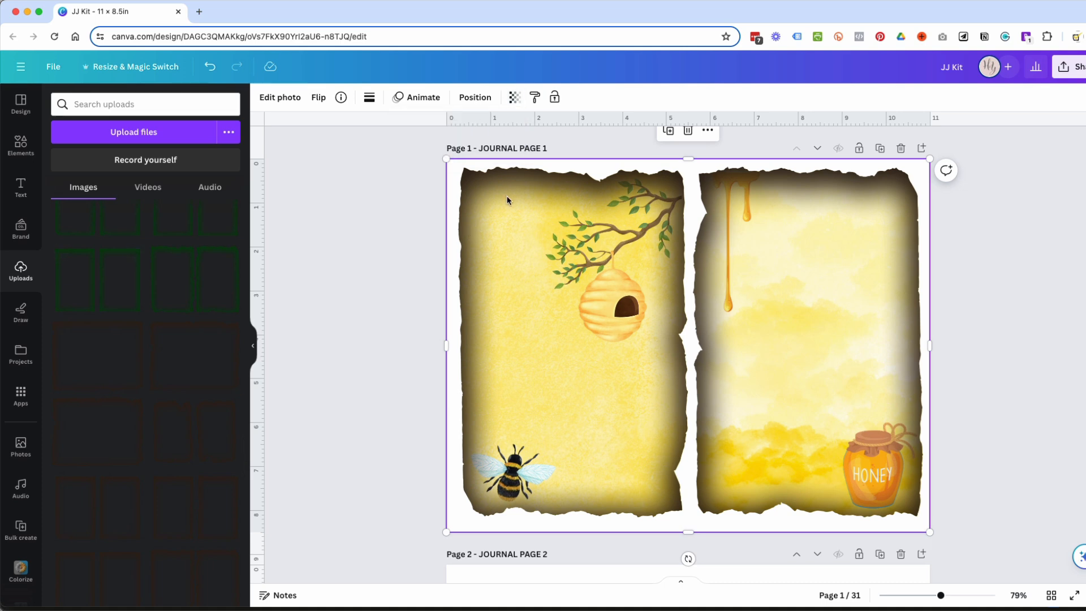
pyautogui.click(506, 196)
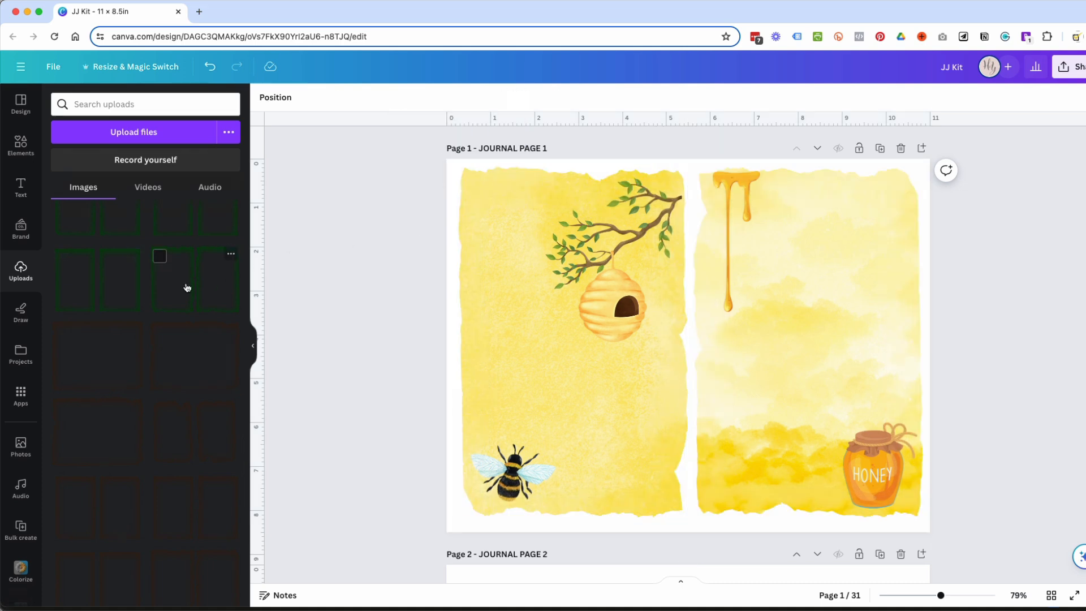
# - Add the green two-panel torn-edge overlay to page 1 and enlarge it to fill the whole page
pyautogui.click(220, 260)
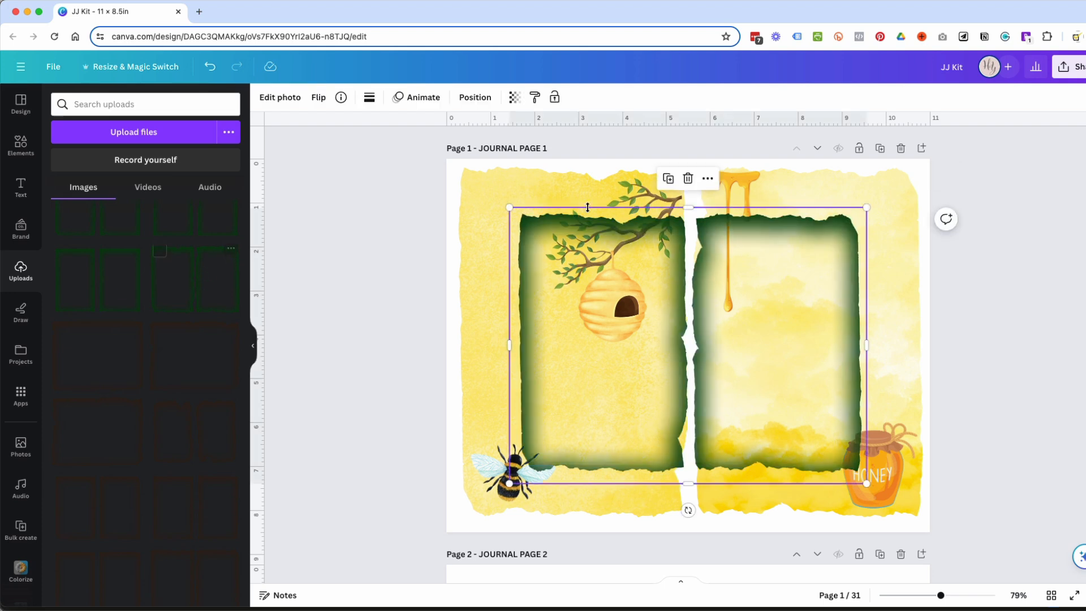
pyautogui.moveTo(669, 222); pyautogui.dragTo(605, 174)
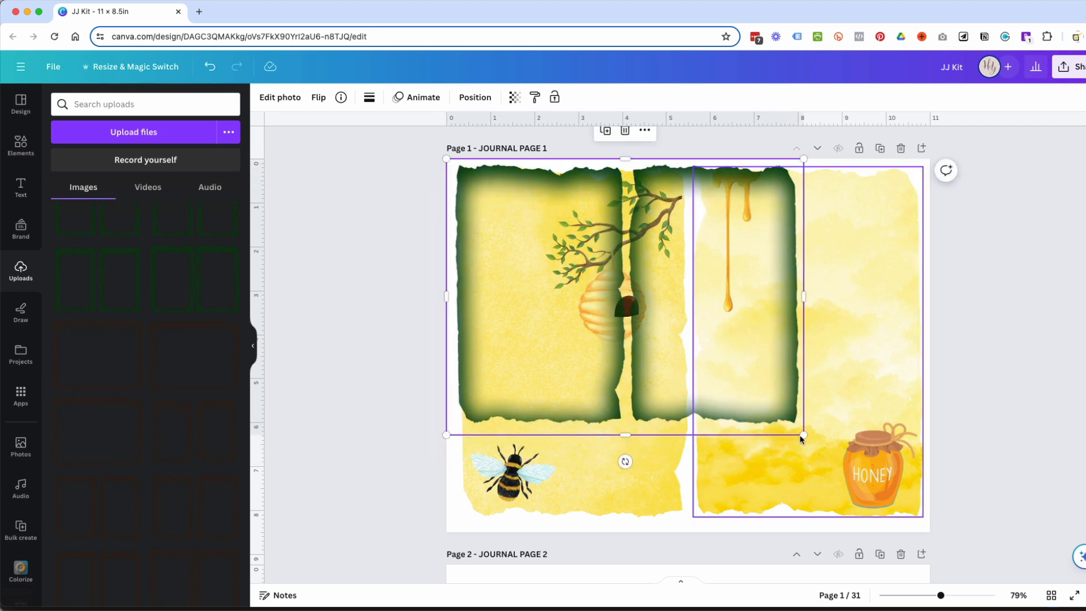
pyautogui.moveTo(804, 434); pyautogui.dragTo(928, 529)
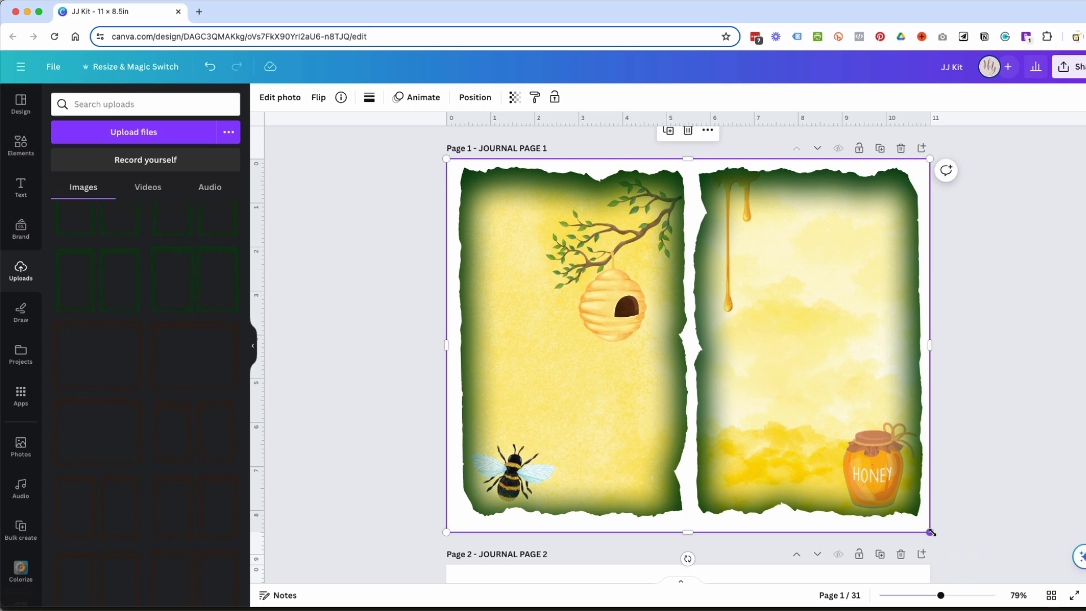
pyautogui.moveTo(929, 529)
pyautogui.mouseDown()
pyautogui.moveTo(823, 447)
pyautogui.moveTo(739, 294)
pyautogui.moveTo(769, 352)
pyautogui.moveTo(970, 557)
pyautogui.moveTo(938, 523)
pyautogui.mouseUp()
# - Preview the green overlay at a transparency of 46 and remove it from page 1
pyautogui.click(514, 97)
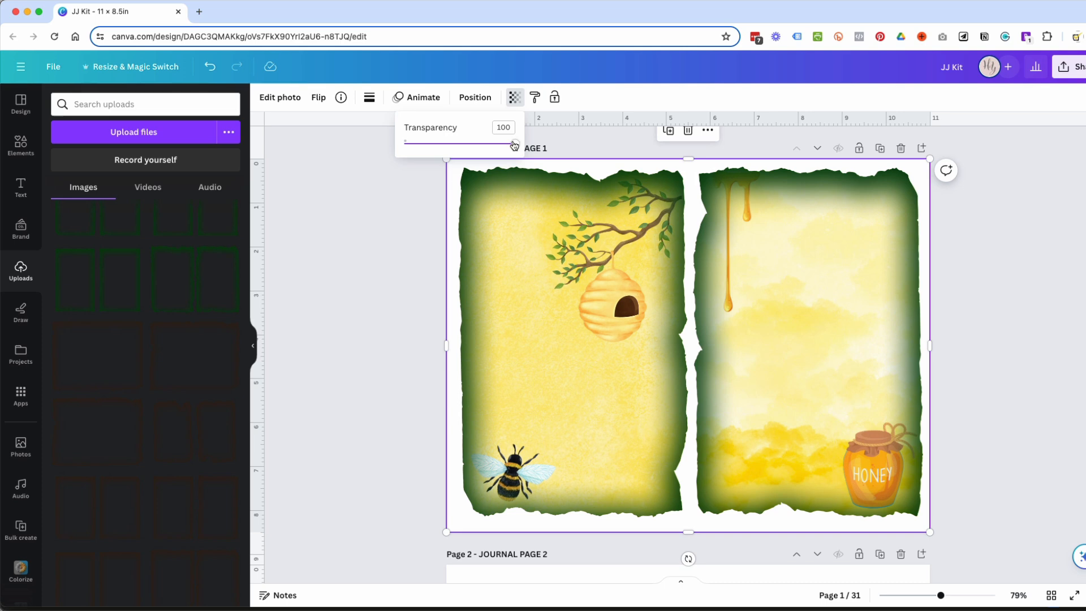
pyautogui.moveTo(514, 146); pyautogui.dragTo(455, 148)
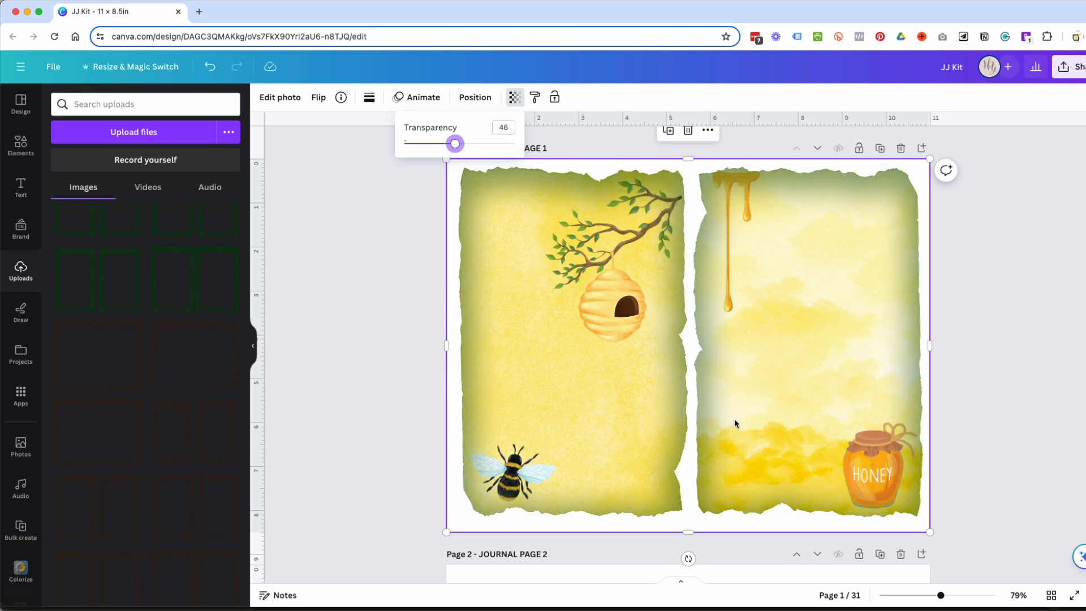
pyautogui.click(1014, 470)
pyautogui.click(1013, 467)
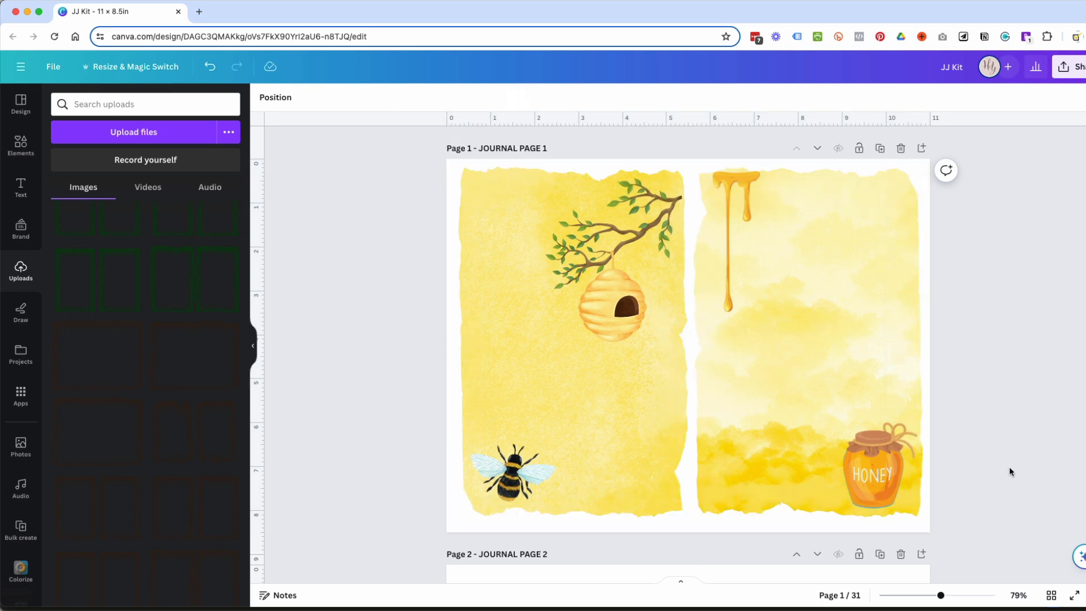
# - Add the black straight-edged single-frame overlay from the uploaded images to page 1
pyautogui.scroll(-5, 195, 299)
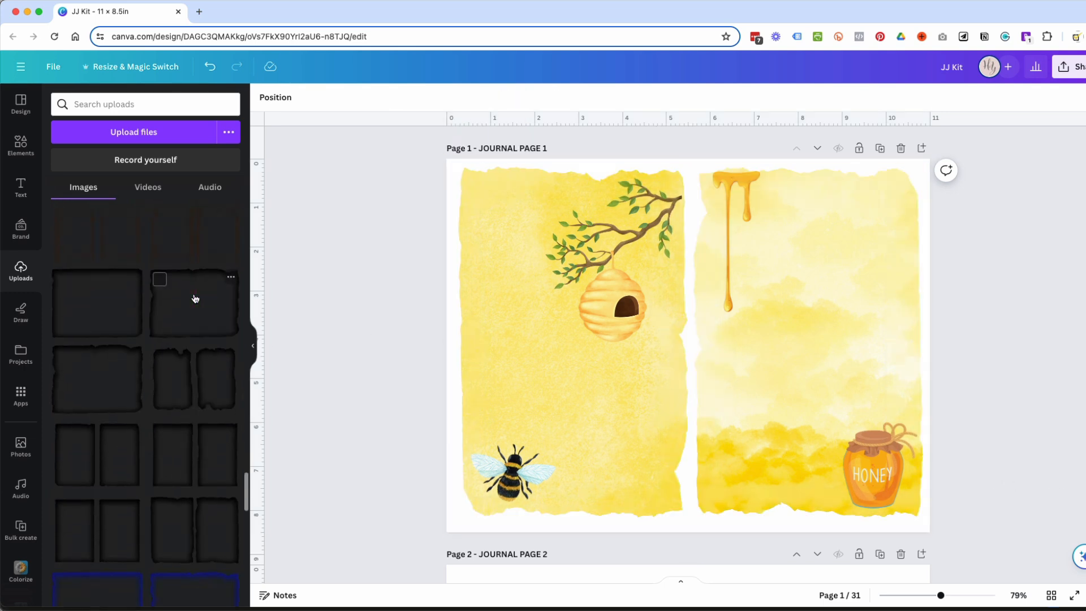
pyautogui.scroll(12, 195, 299)
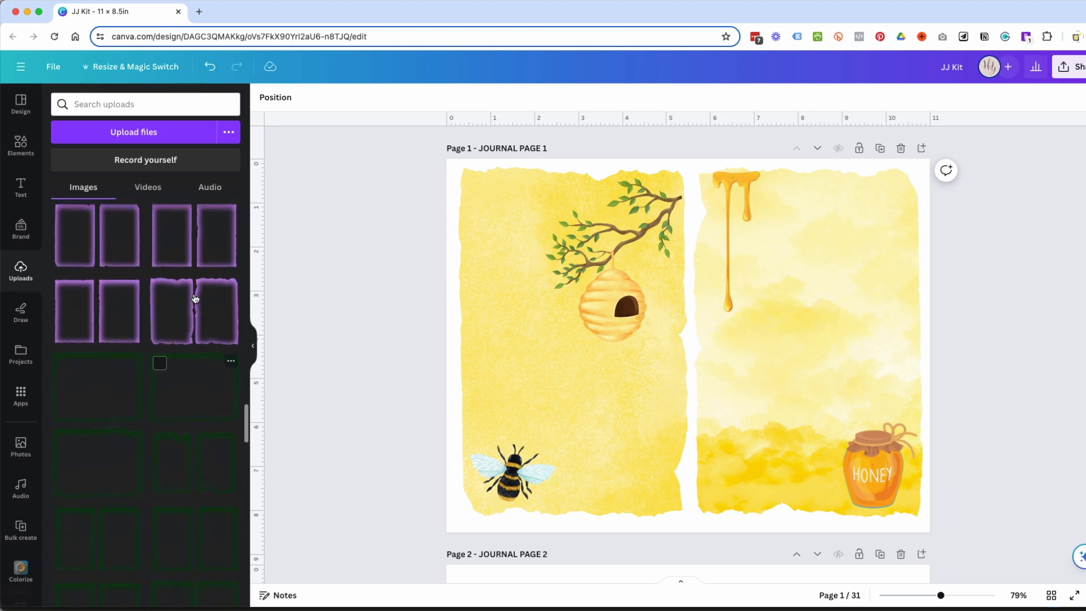
pyautogui.scroll(6, 195, 298)
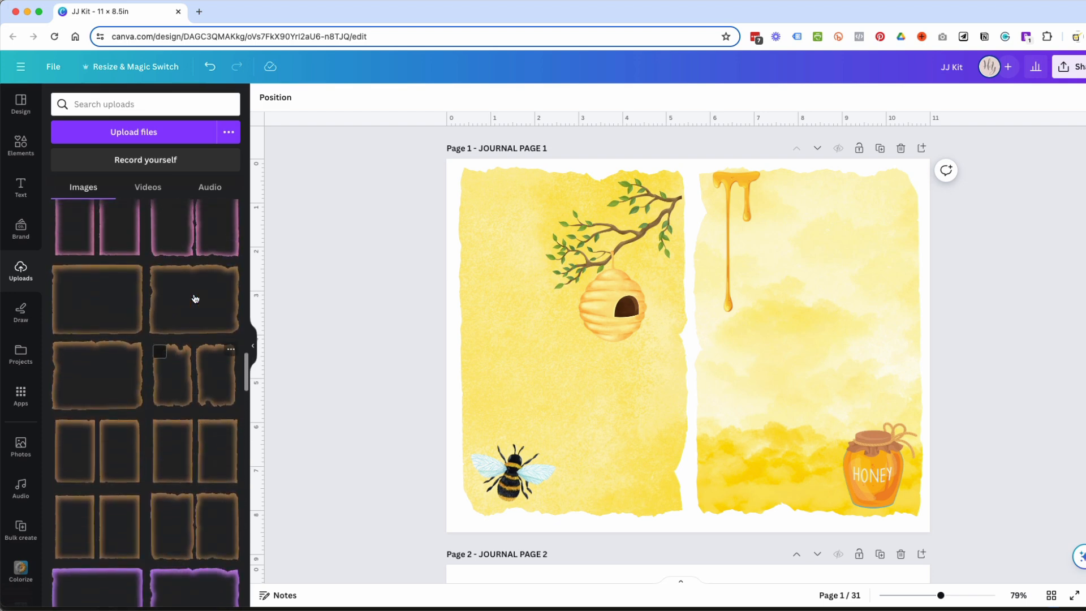
pyautogui.scroll(8, 195, 298)
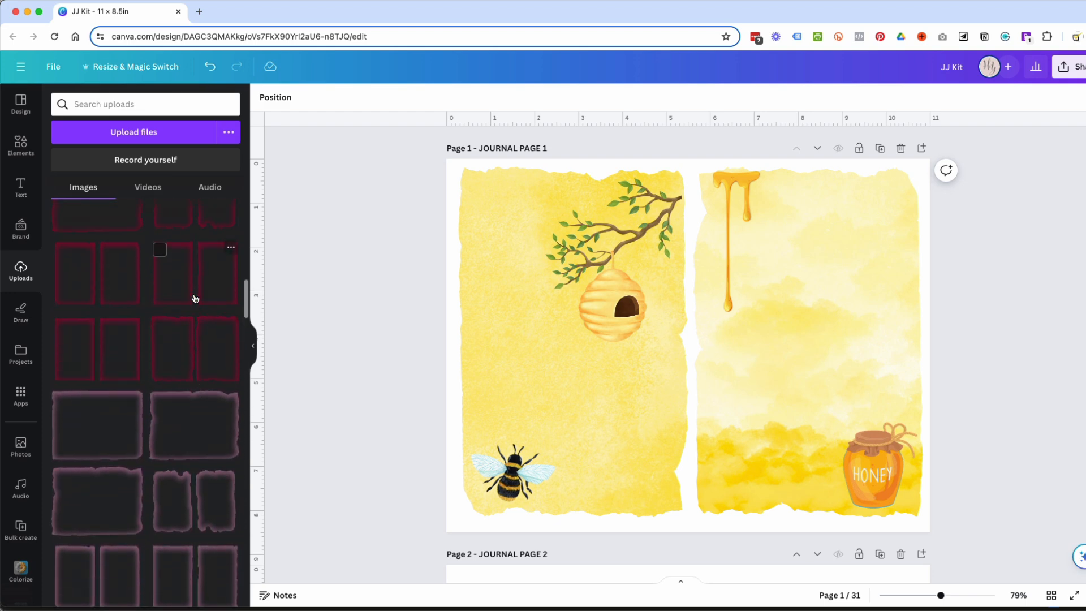
pyautogui.scroll(10, 195, 299)
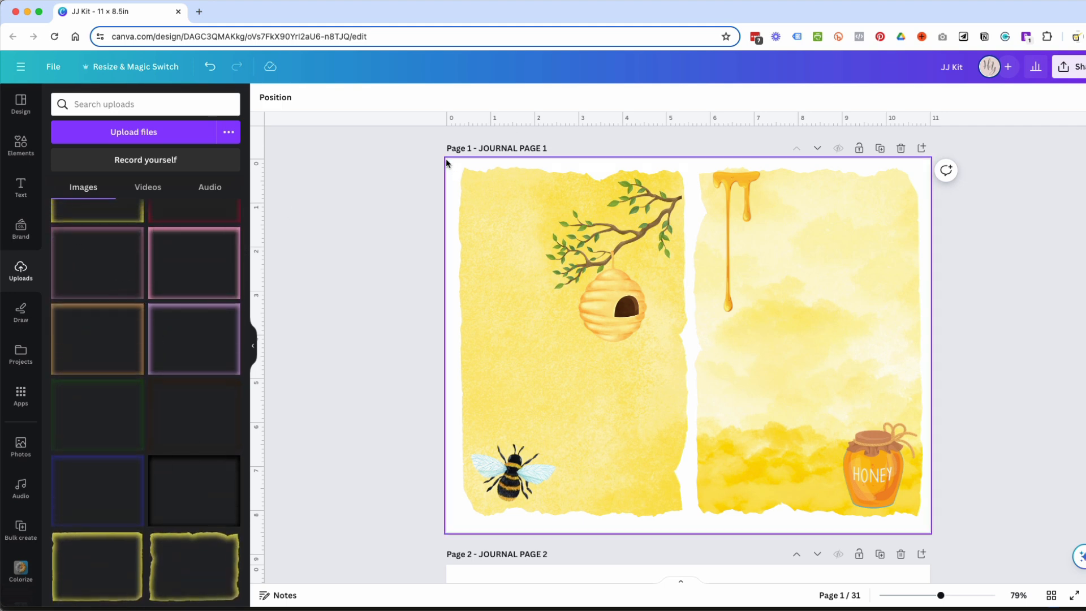
pyautogui.click(178, 527)
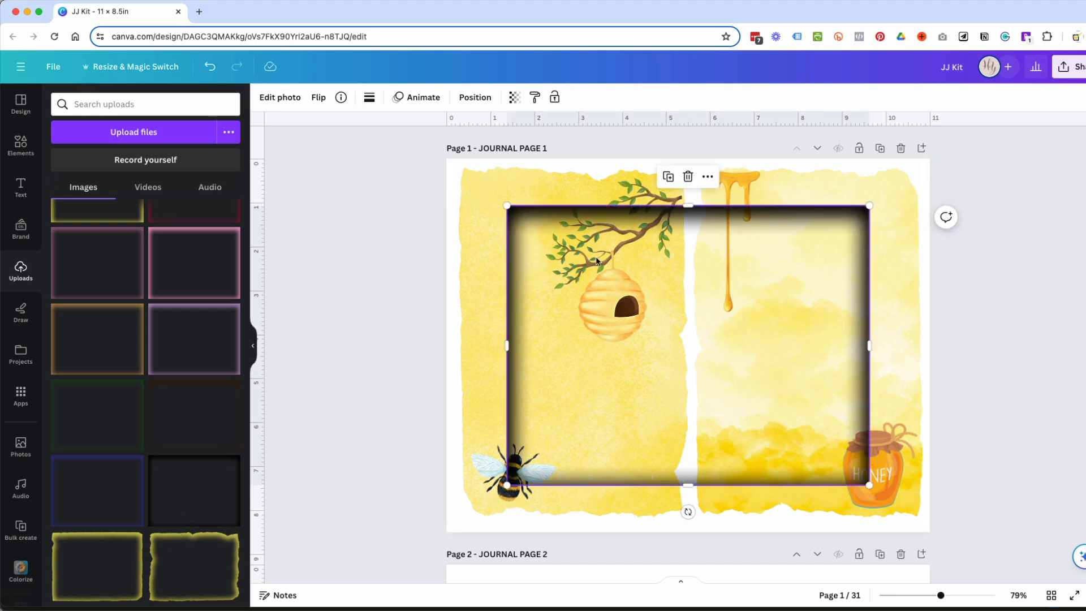
# - Send the black overlay to the back of page 1 and enlarge it to fill the whole 11 × 8.5 in page
pyautogui.click(474, 97)
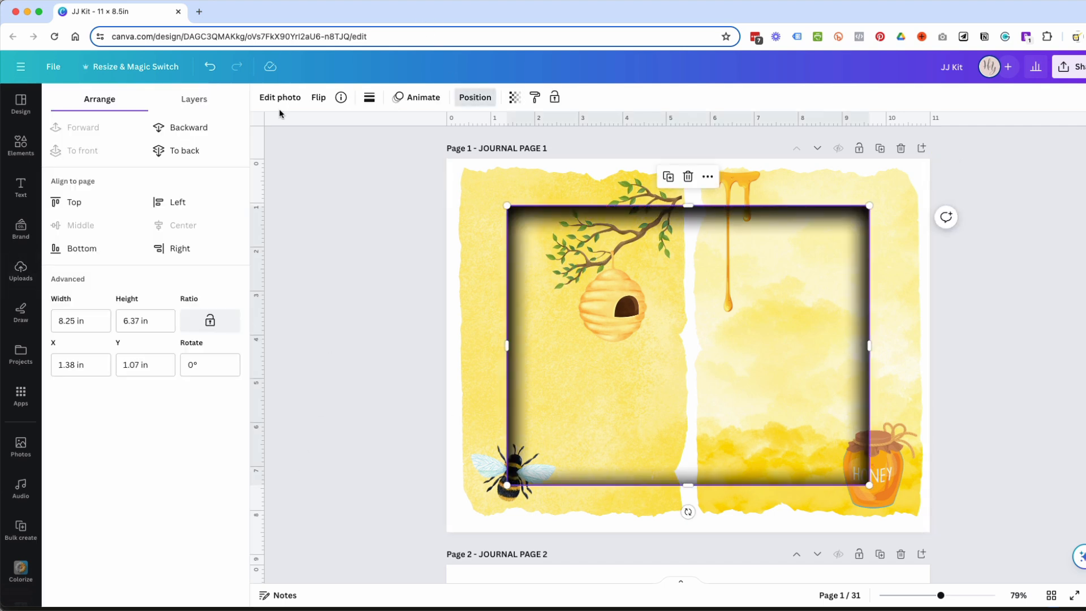
pyautogui.click(188, 152)
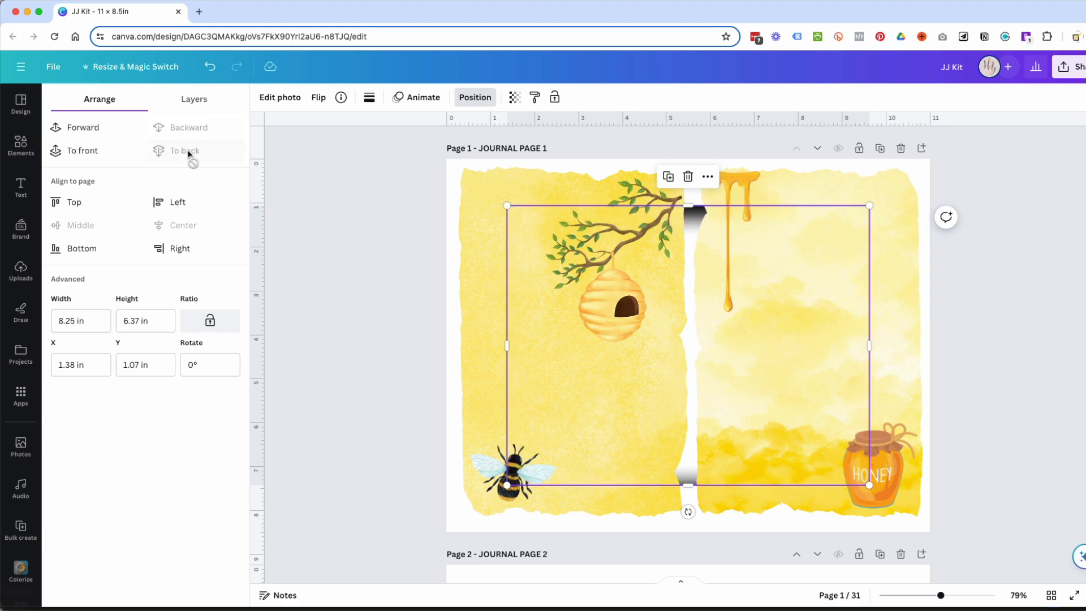
pyautogui.click(83, 128)
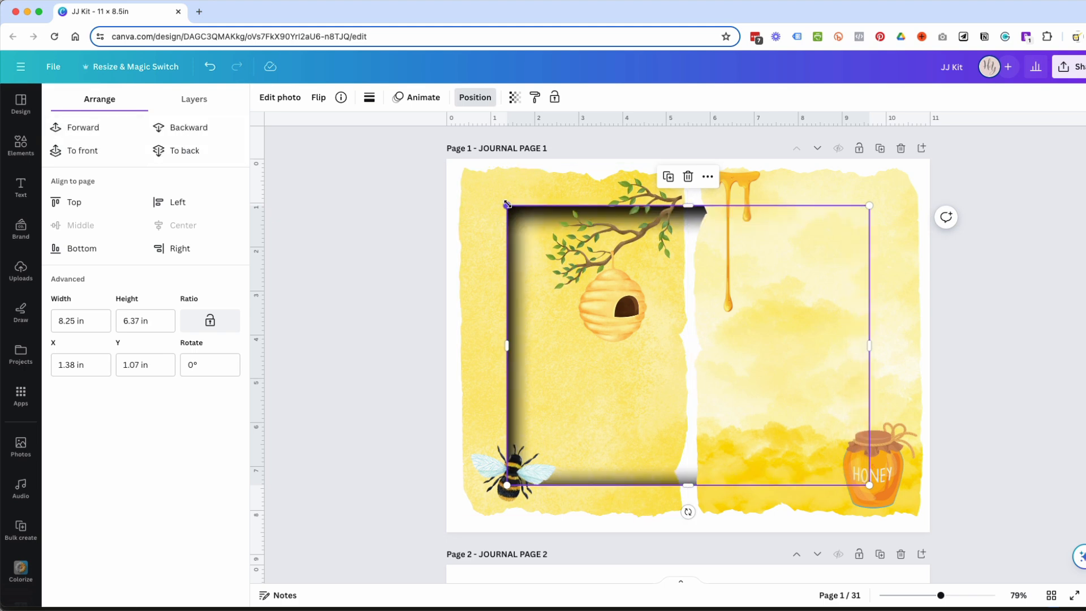
pyautogui.click(186, 151)
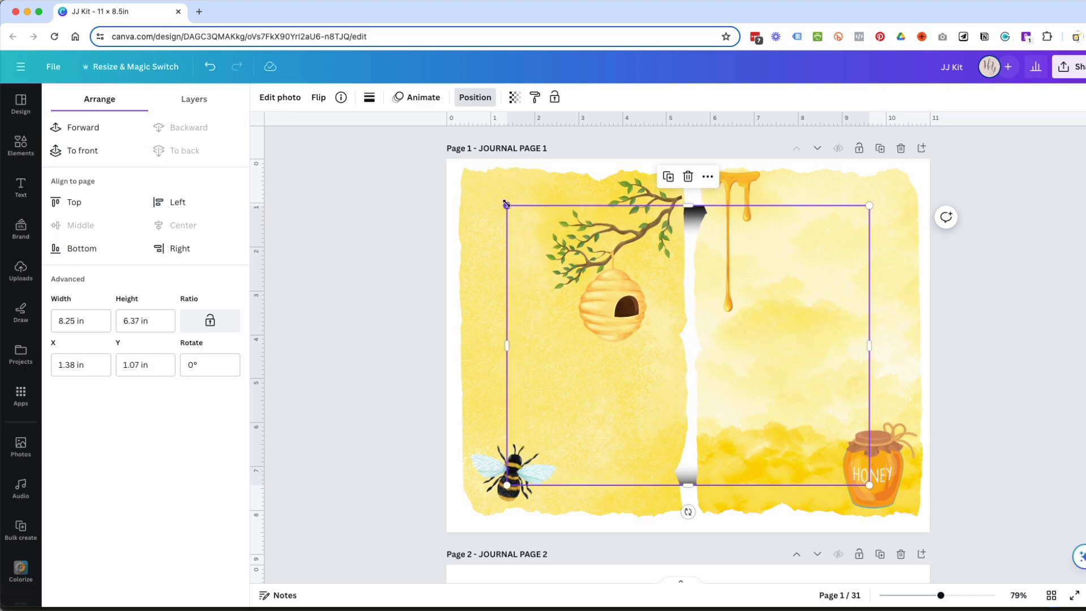
pyautogui.moveTo(505, 203); pyautogui.dragTo(447, 159)
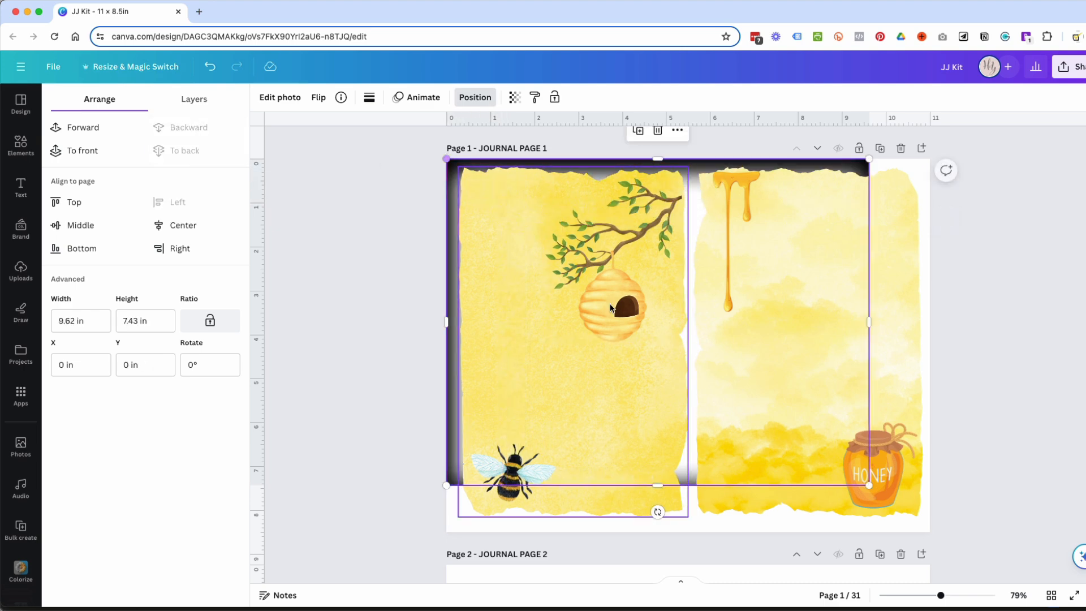
pyautogui.moveTo(868, 484); pyautogui.dragTo(921, 538)
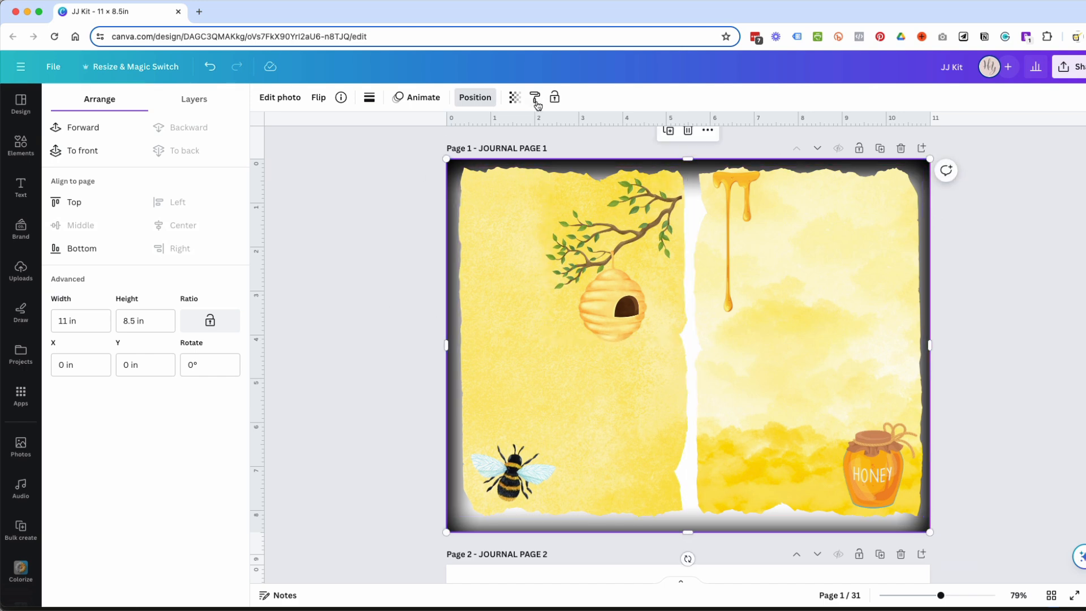
# - Preview the black overlay's transparency, return it to 100, and delete the overlay from page 1
pyautogui.click(514, 97)
pyautogui.moveTo(513, 148); pyautogui.dragTo(569, 148)
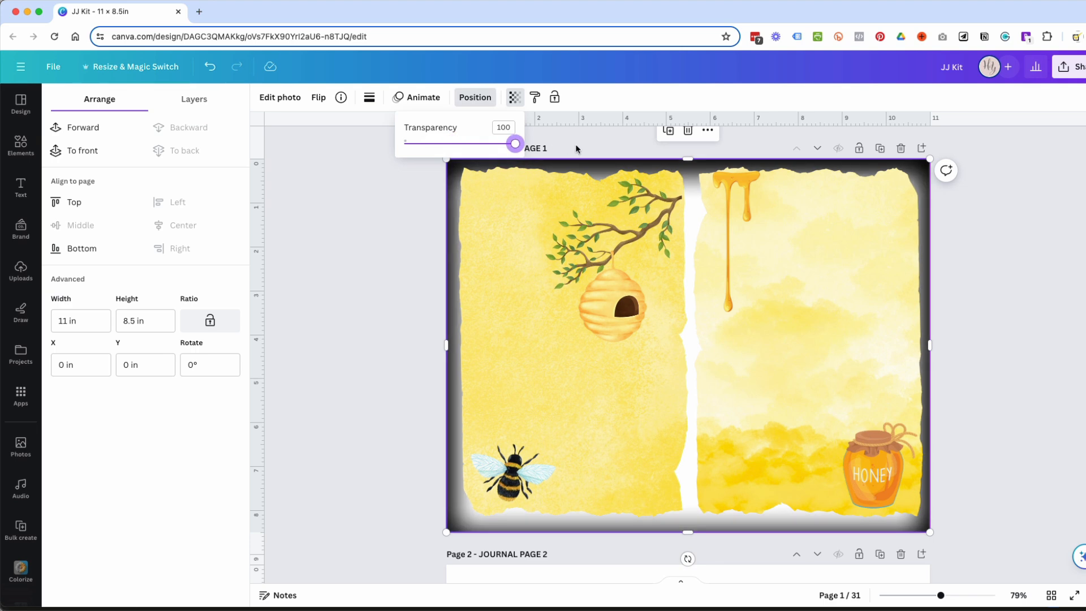
pyautogui.click(1053, 226)
pyautogui.press('Escape')
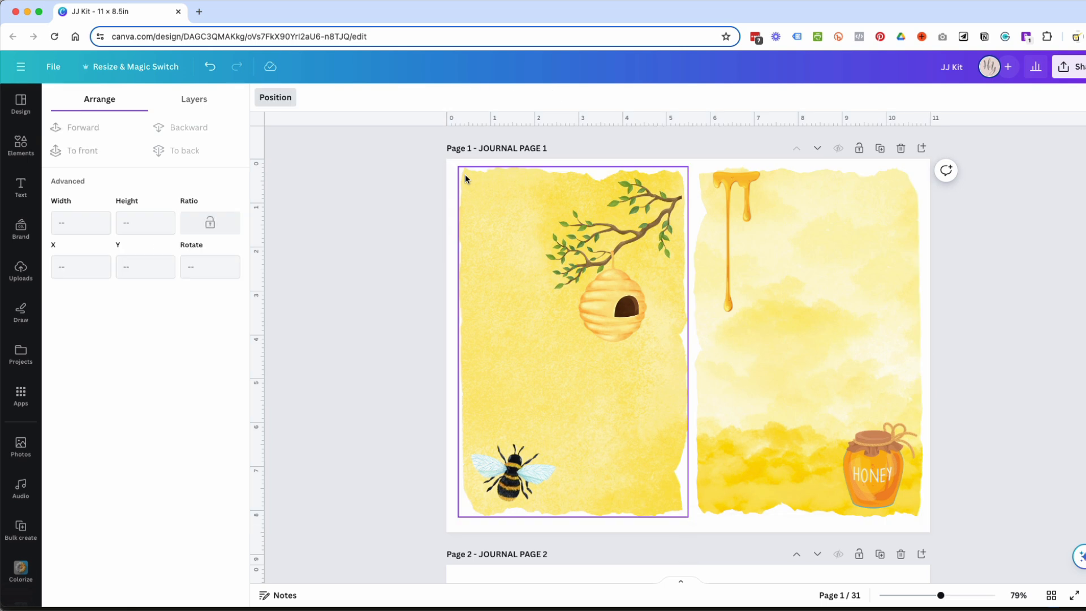
# - Add a pink two-panel overlay from the uploaded images to the unicorn spread on page 2
pyautogui.scroll(-10, 467, 175)
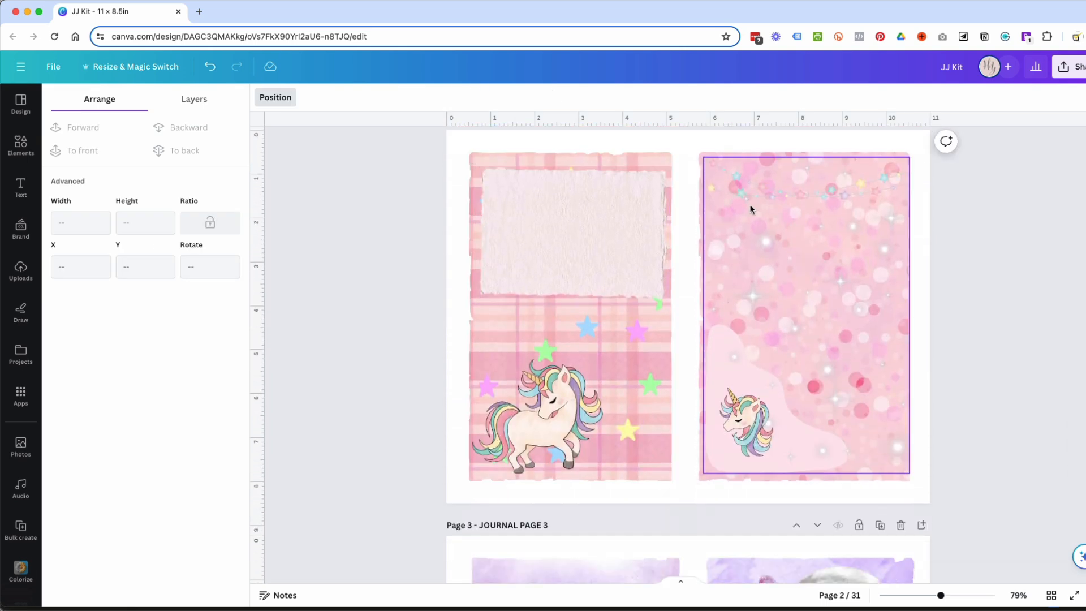
pyautogui.scroll(3, 982, 298)
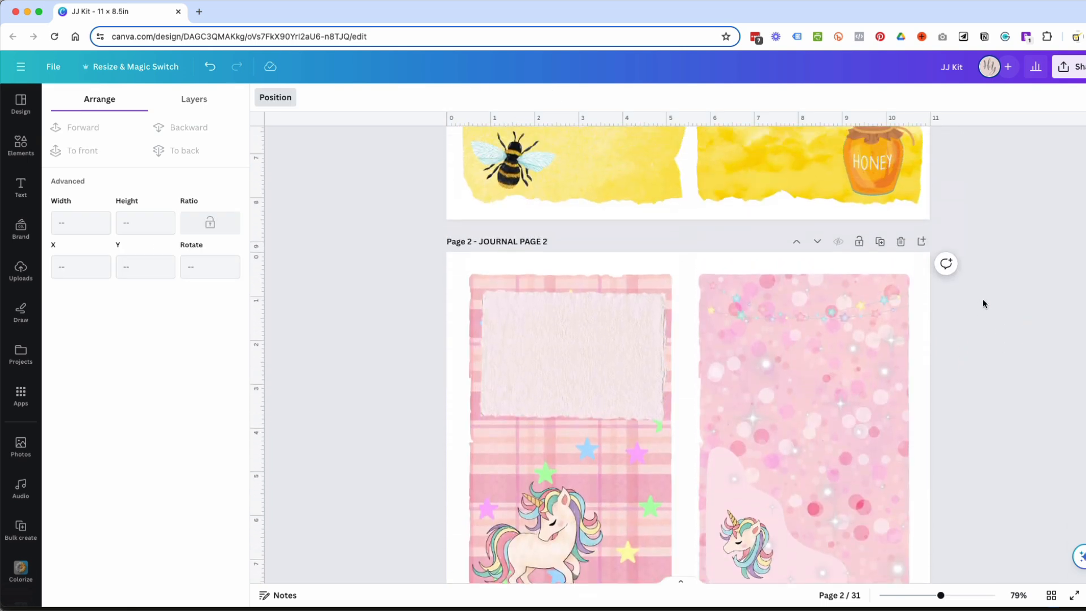
pyautogui.click(15, 275)
pyautogui.scroll(-10, 167, 385)
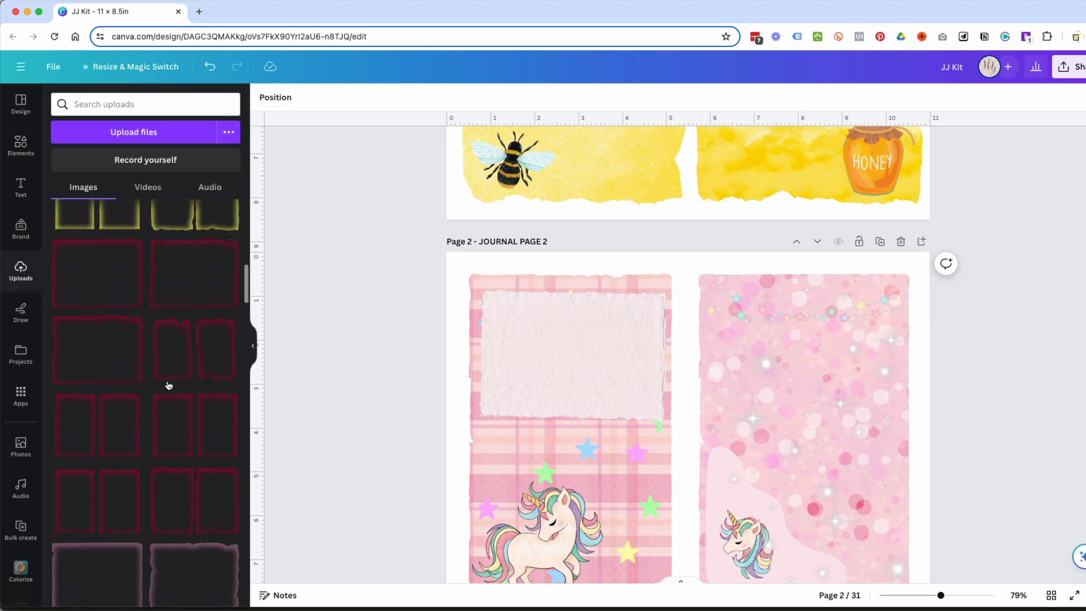
pyautogui.scroll(-3, 168, 385)
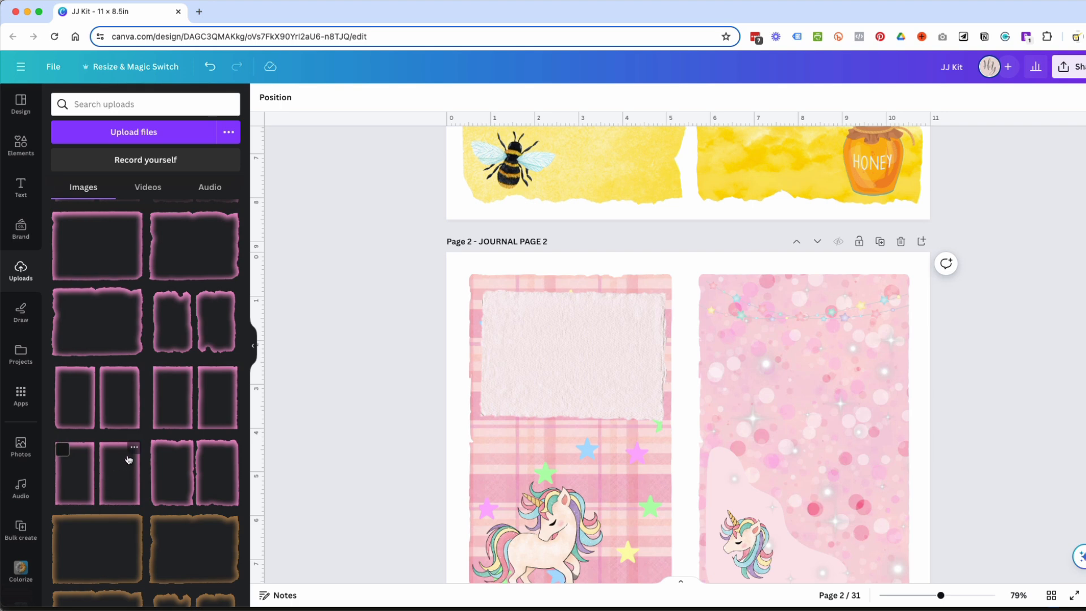
pyautogui.click(135, 447)
pyautogui.click(90, 505)
pyautogui.click(89, 492)
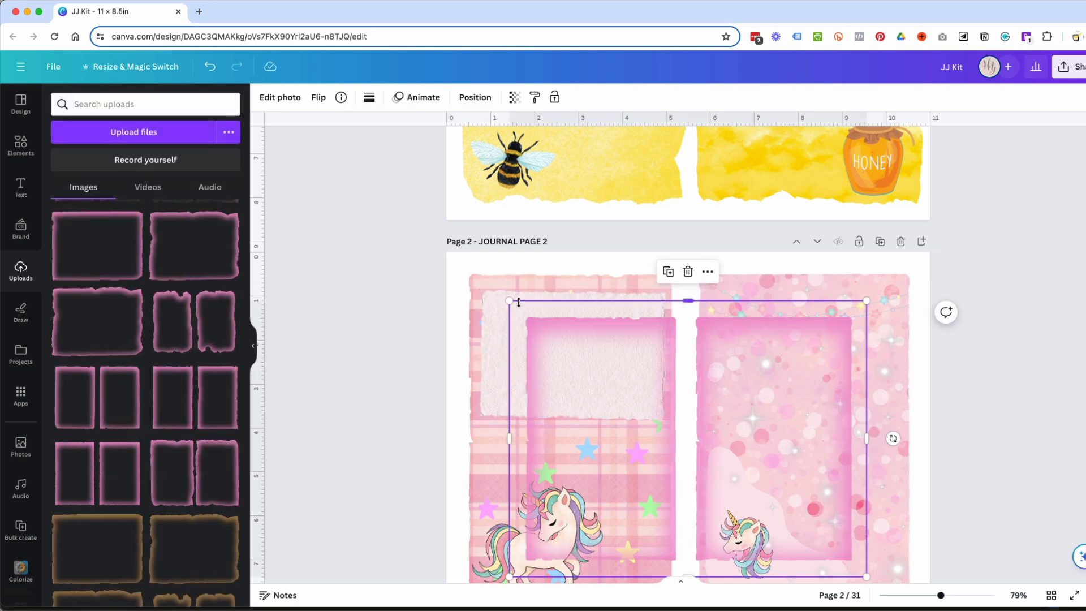
# - Enlarge the pink overlay to fill all of page 2 and preview its transparency, returning it to 100
pyautogui.moveTo(500, 292); pyautogui.dragTo(442, 261)
pyautogui.scroll(-3, 1006, 326)
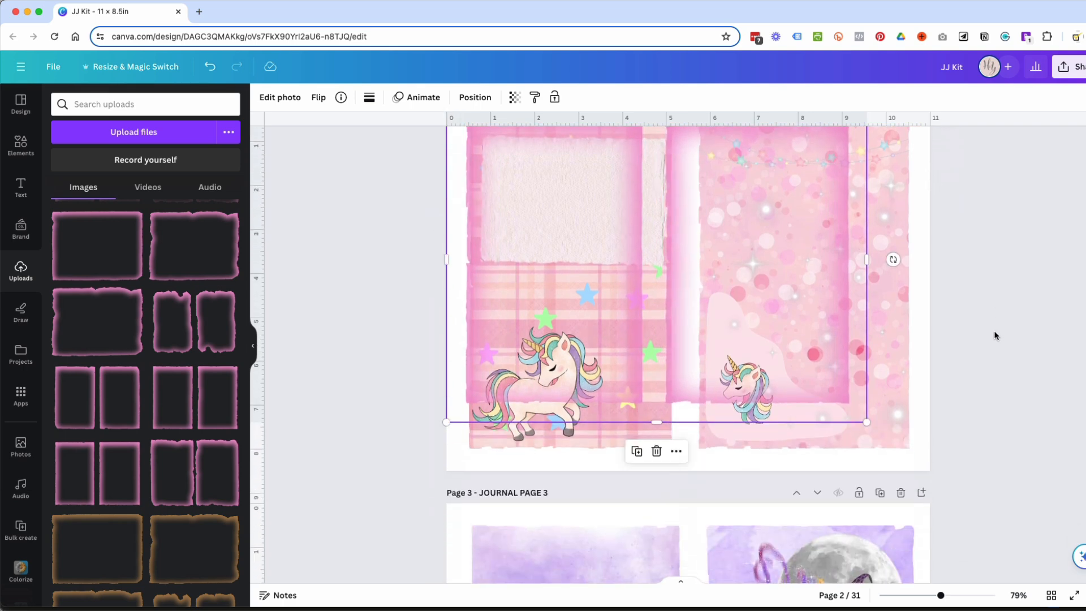
pyautogui.moveTo(866, 421); pyautogui.dragTo(929, 471)
pyautogui.scroll(3, 785, 306)
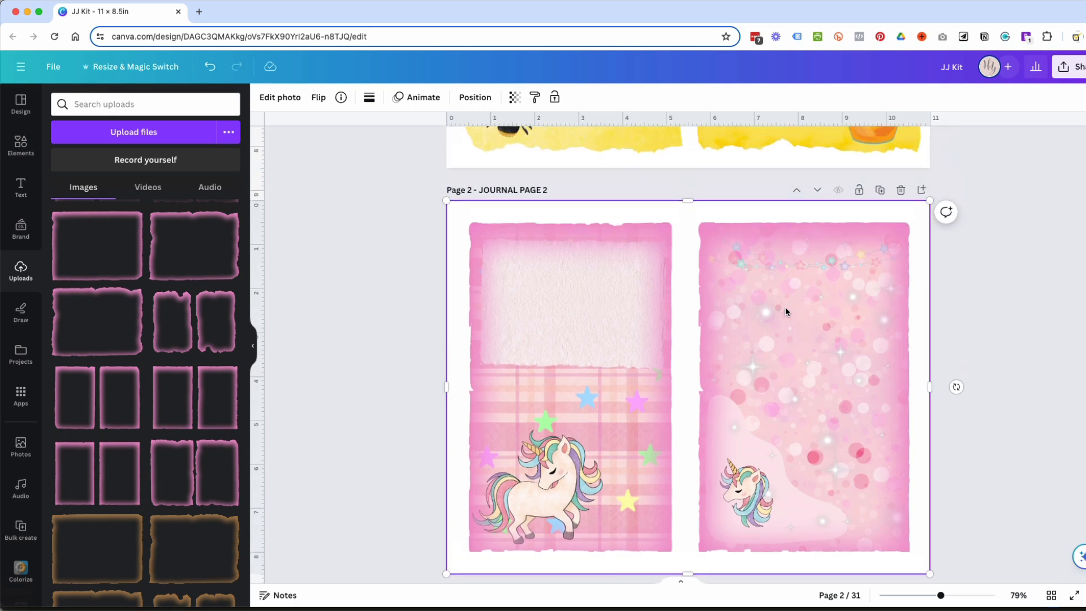
pyautogui.click(516, 100)
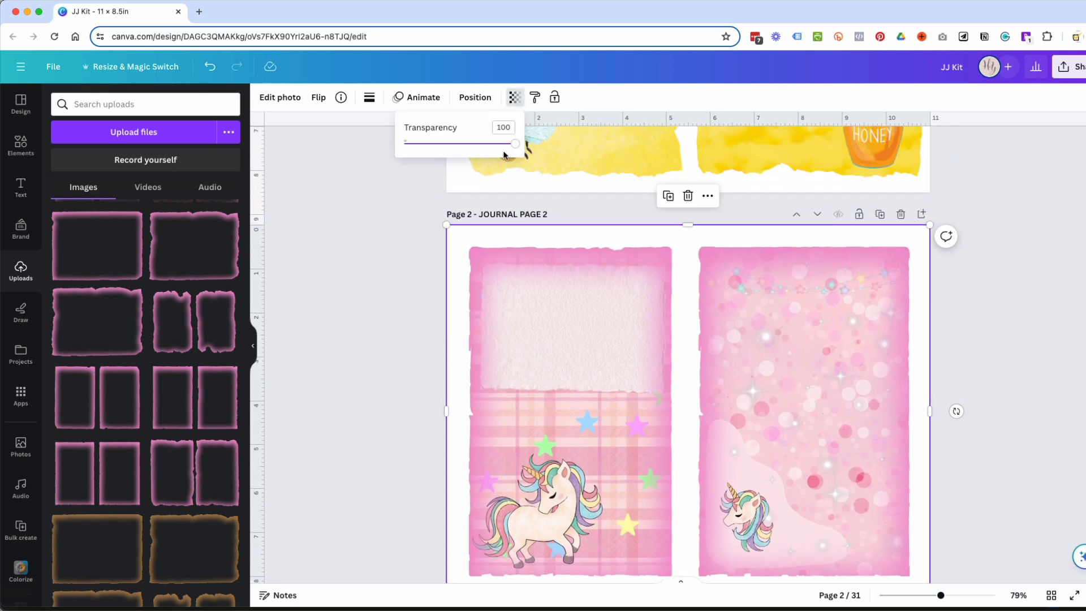
pyautogui.moveTo(511, 145)
pyautogui.mouseDown()
pyautogui.moveTo(438, 144)
pyautogui.moveTo(532, 150)
pyautogui.mouseUp()
# - Try the Latte filter on page 2's overlay with a transparency preview back to 100, and try the Nordic filter
pyautogui.click(276, 98)
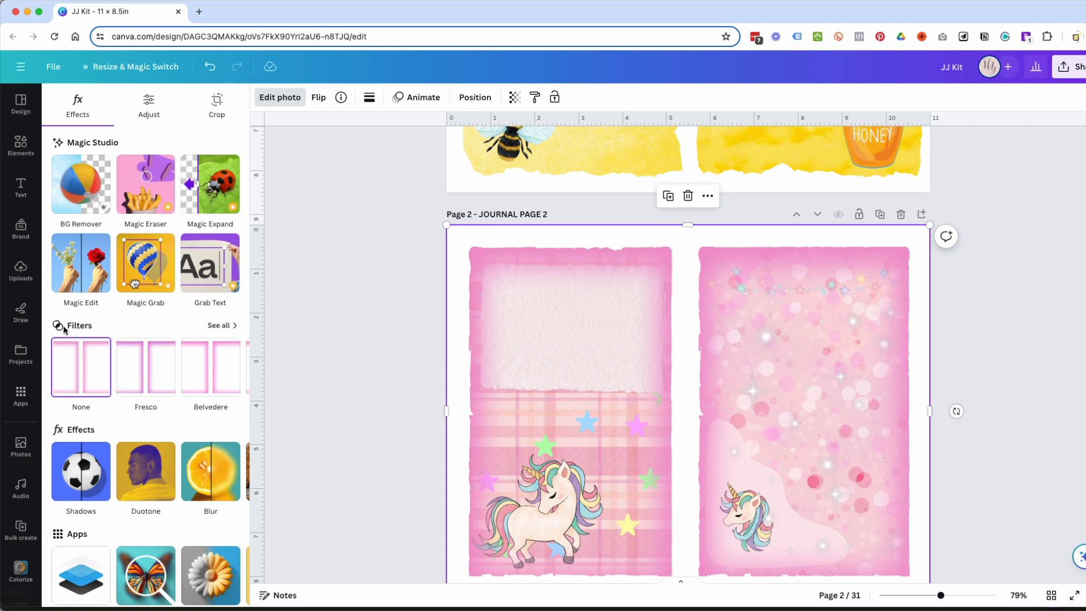
pyautogui.click(219, 326)
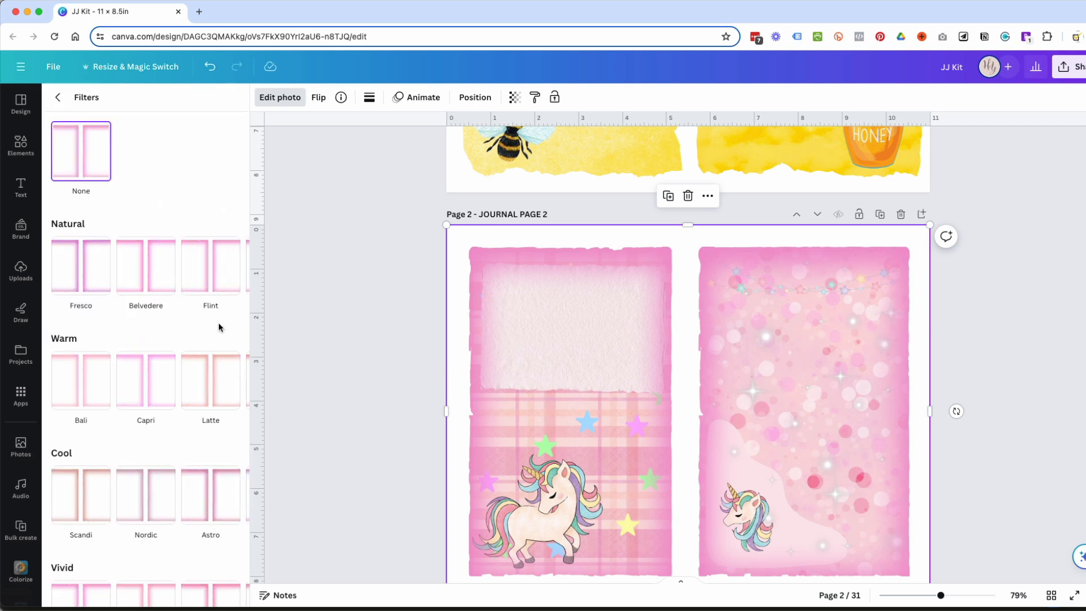
pyautogui.click(208, 388)
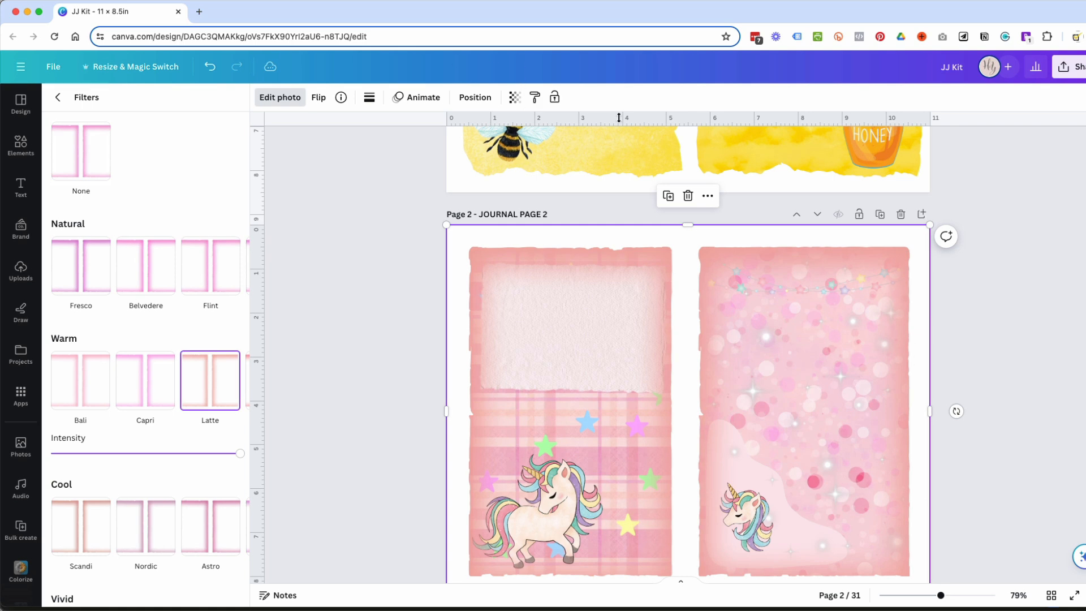
pyautogui.click(515, 101)
pyautogui.moveTo(514, 143); pyautogui.dragTo(563, 153)
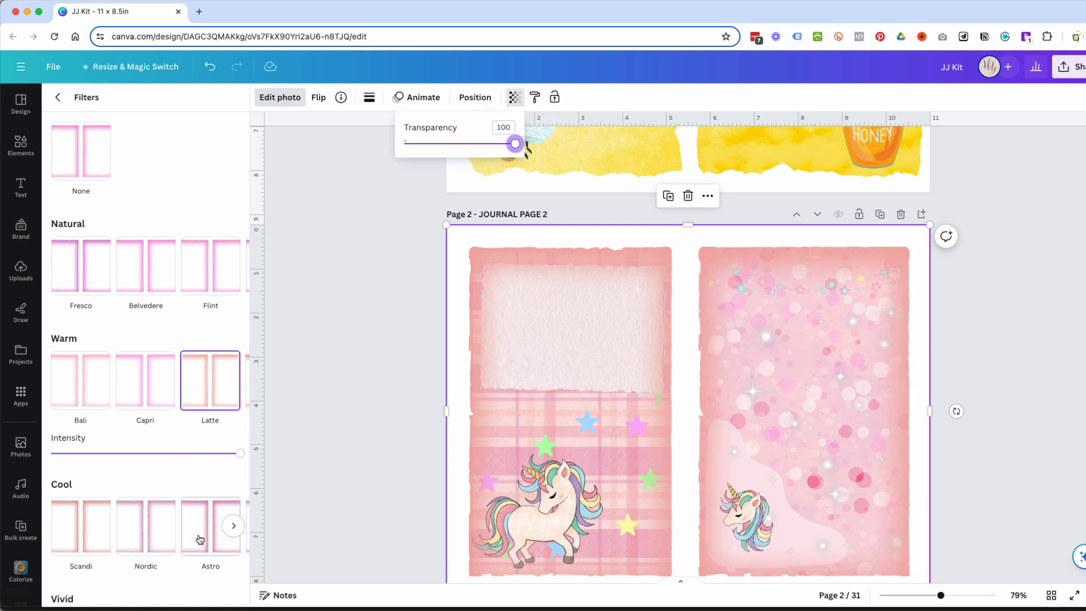
pyautogui.click(136, 545)
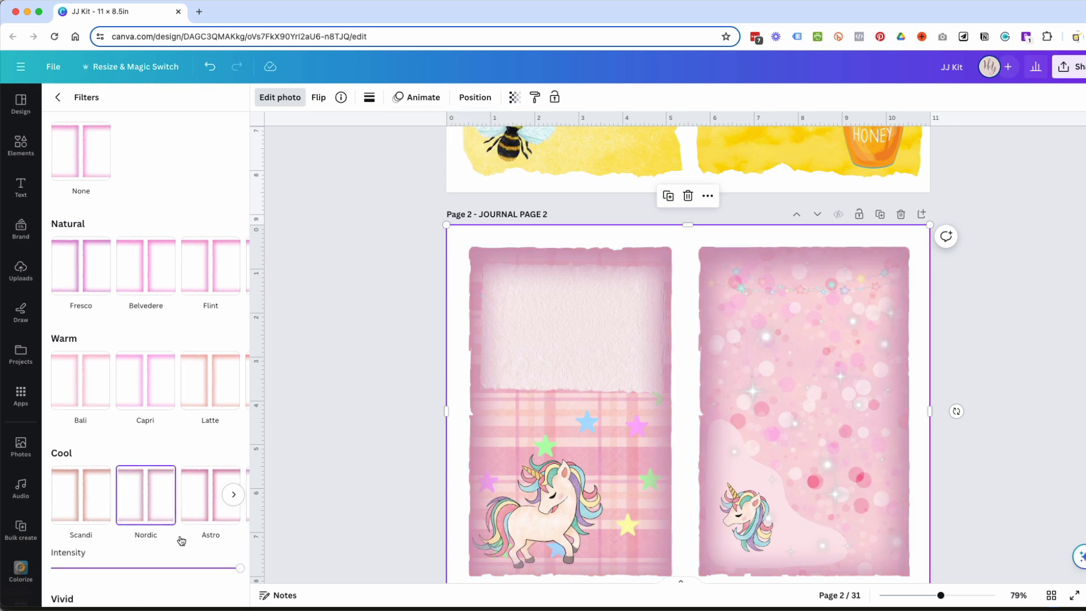
# - Apply the Outrun filter from Color Pop to page 2's overlay and set its transparency to 32
pyautogui.scroll(-5, 122, 389)
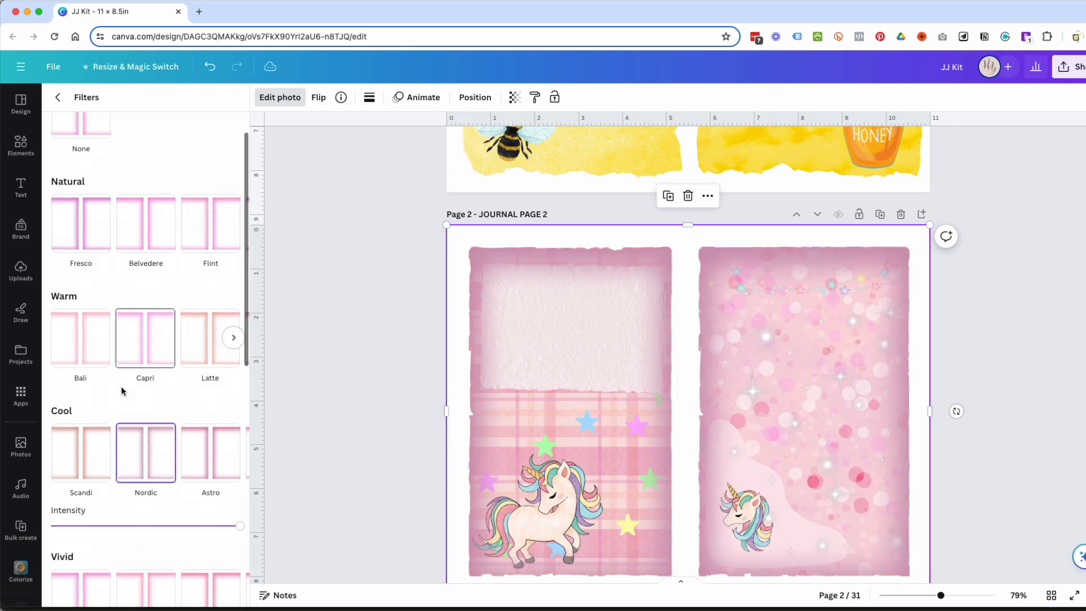
pyautogui.scroll(-1, 121, 389)
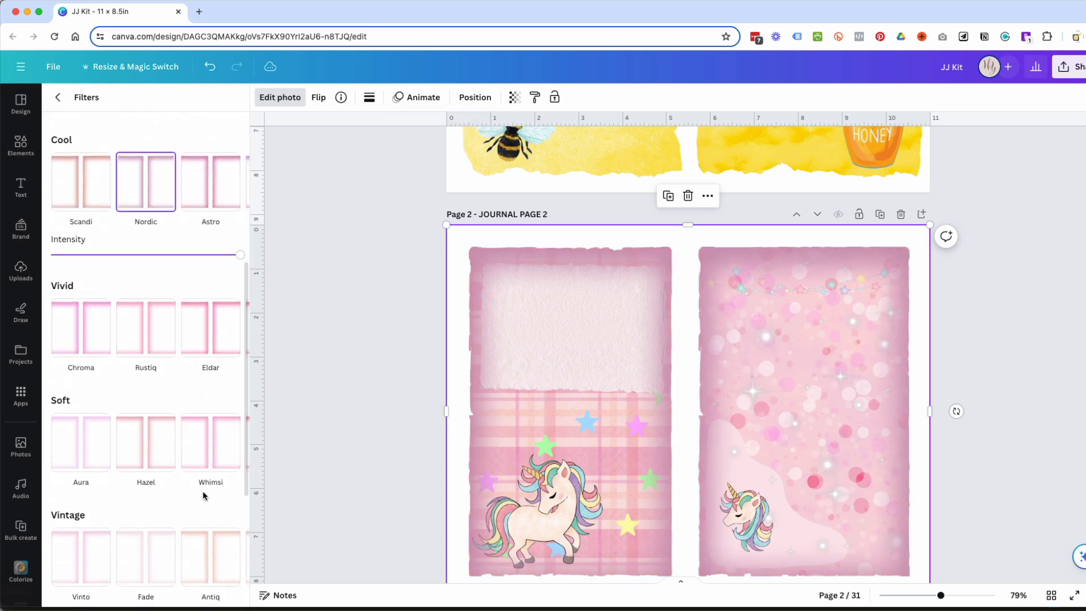
pyautogui.scroll(-4, 206, 482)
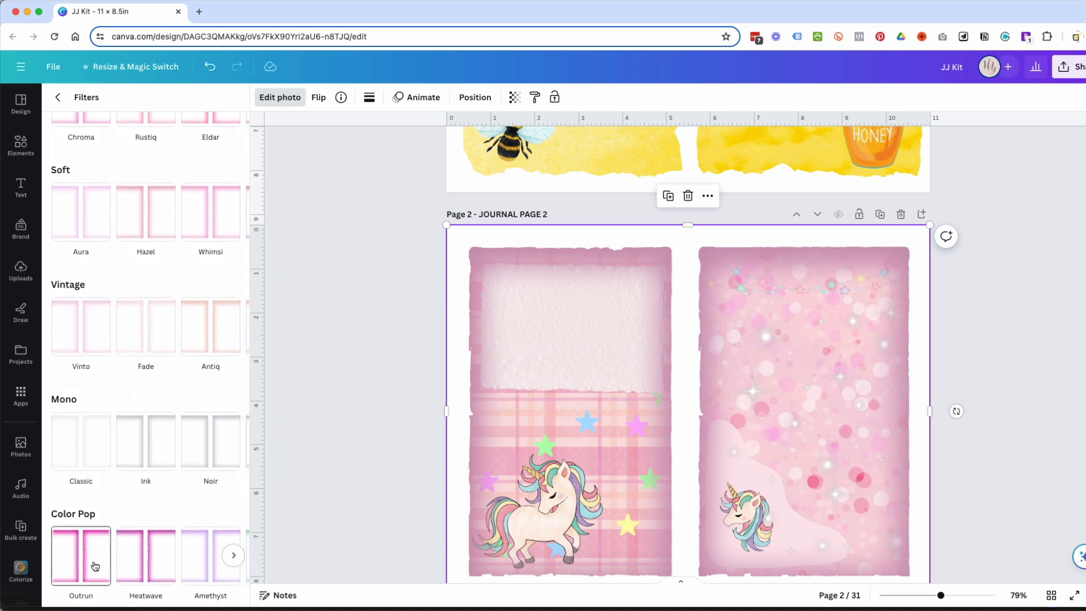
pyautogui.click(96, 566)
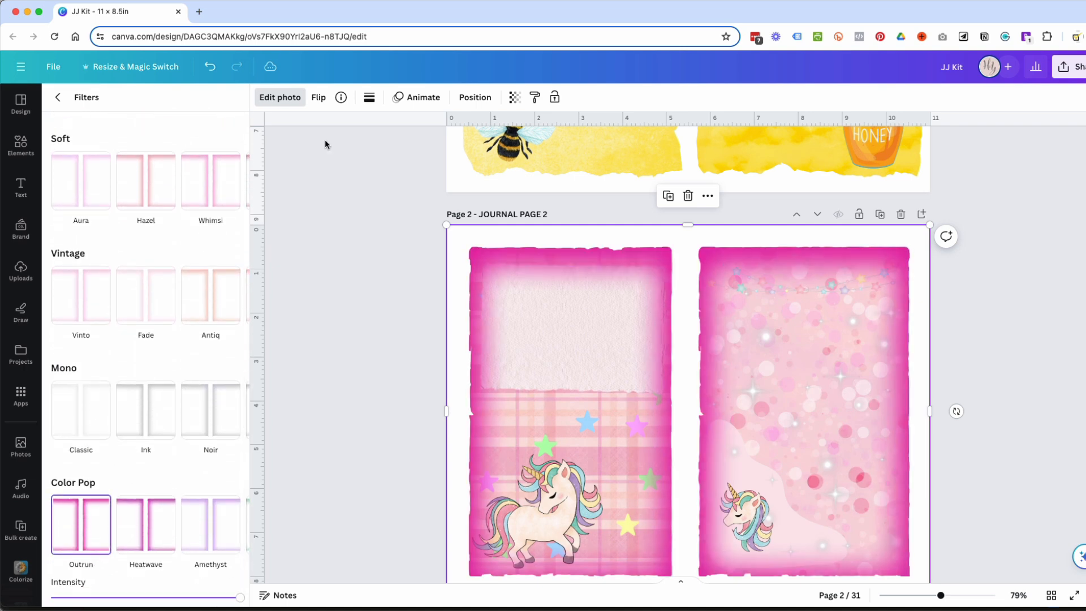
pyautogui.click(514, 97)
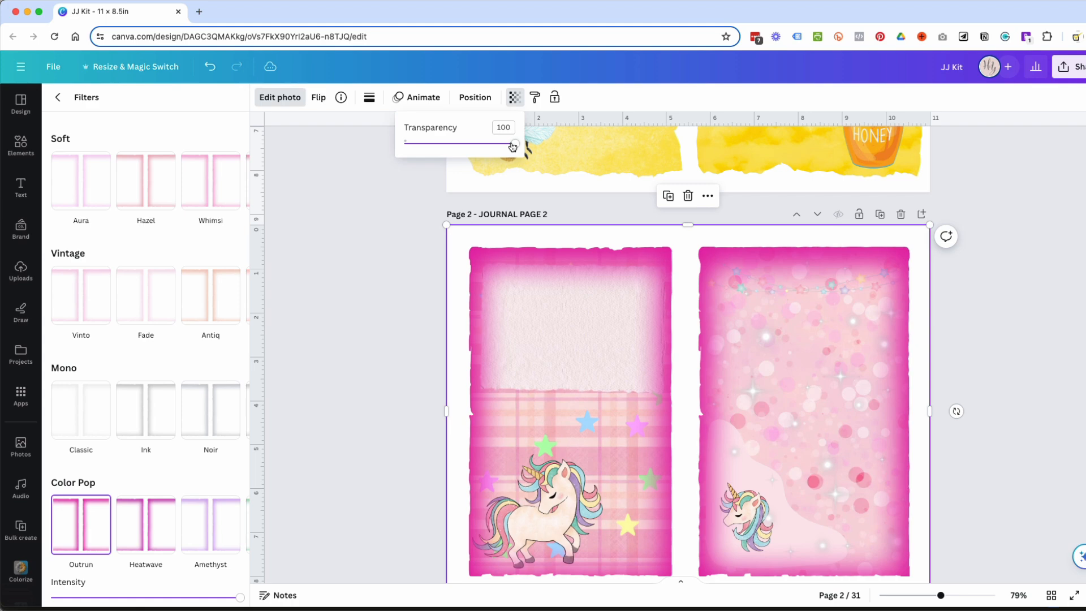
pyautogui.moveTo(508, 145); pyautogui.dragTo(439, 143)
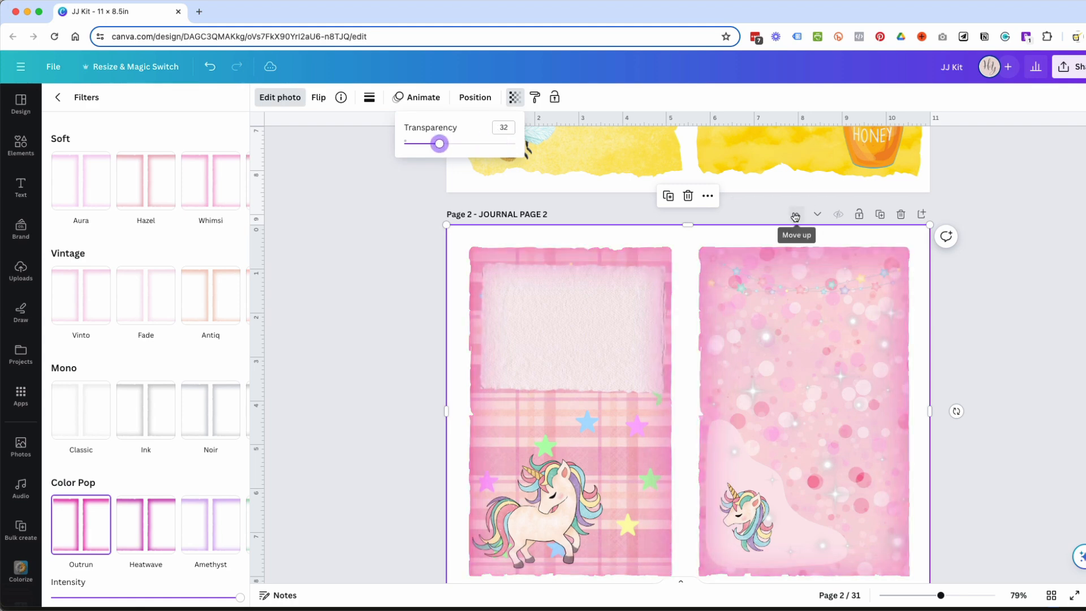
# - Add a black torn-edge two-panel overlay from the uploaded images to the purple witch spread on page 3
pyautogui.scroll(-5, 755, 334)
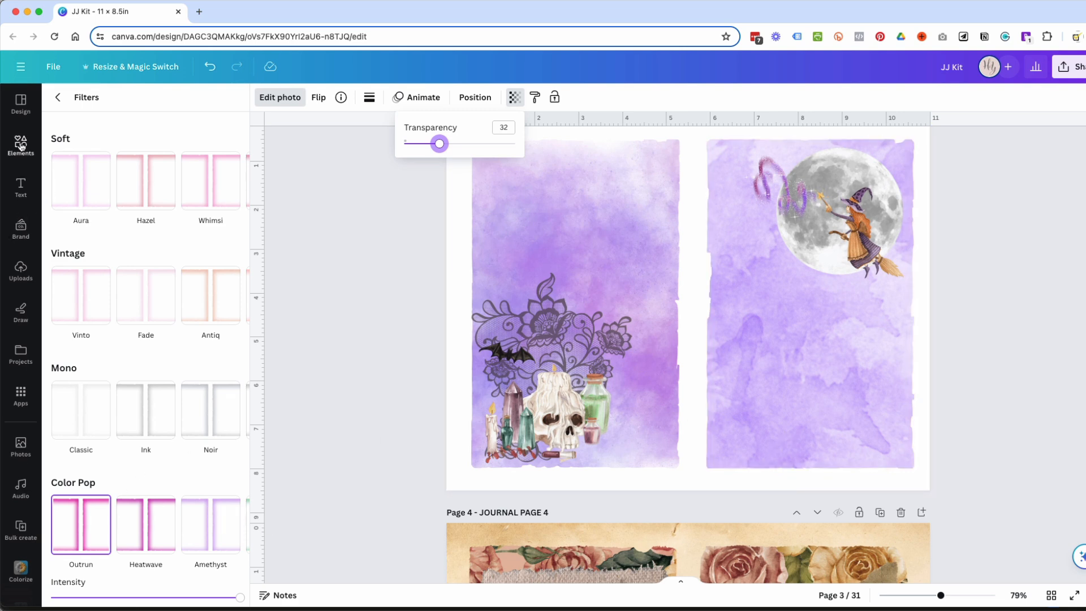
pyautogui.click(21, 270)
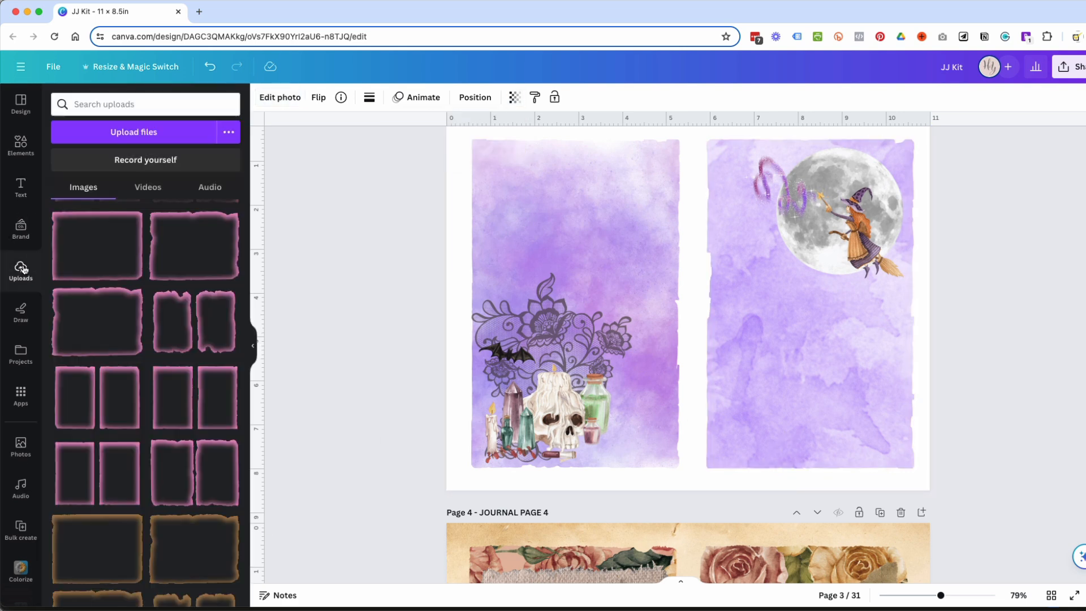
pyautogui.scroll(-10, 176, 388)
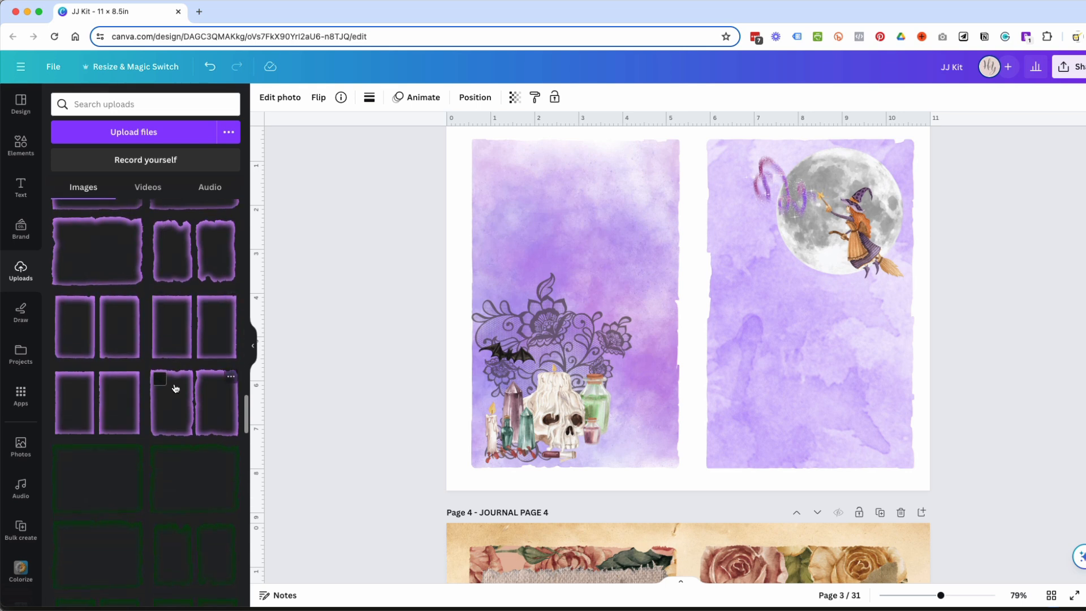
pyautogui.scroll(-5, 175, 388)
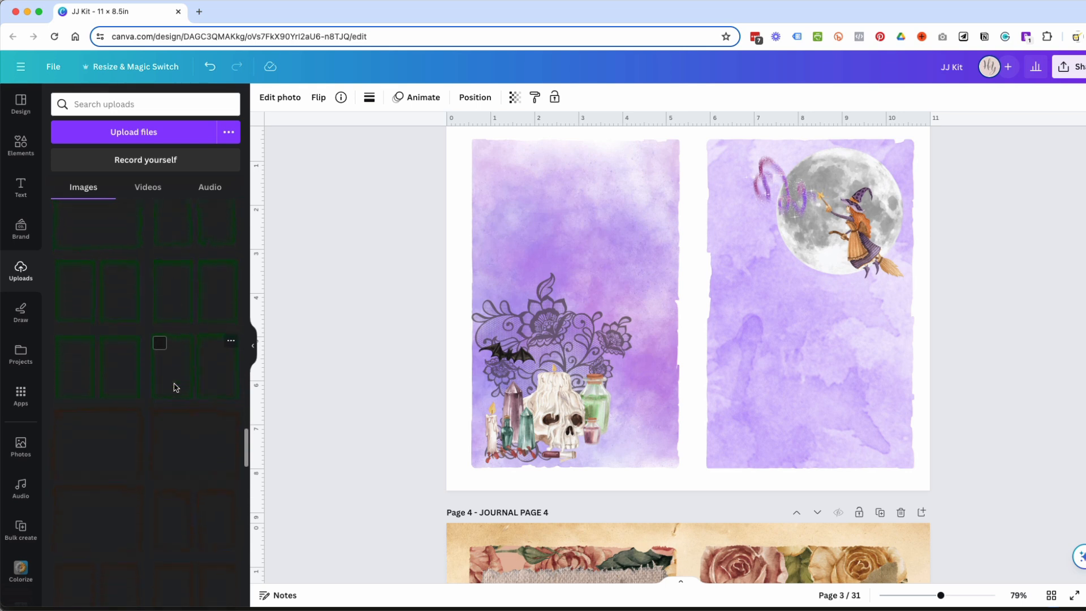
pyautogui.scroll(-6, 175, 388)
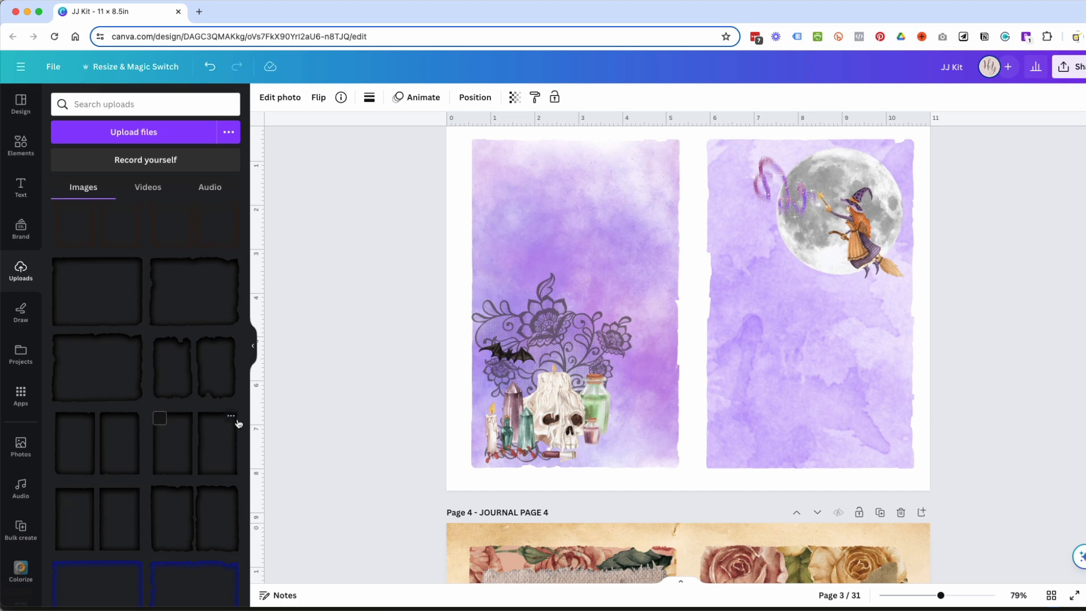
pyautogui.click(230, 417)
pyautogui.click(214, 437)
pyautogui.click(183, 475)
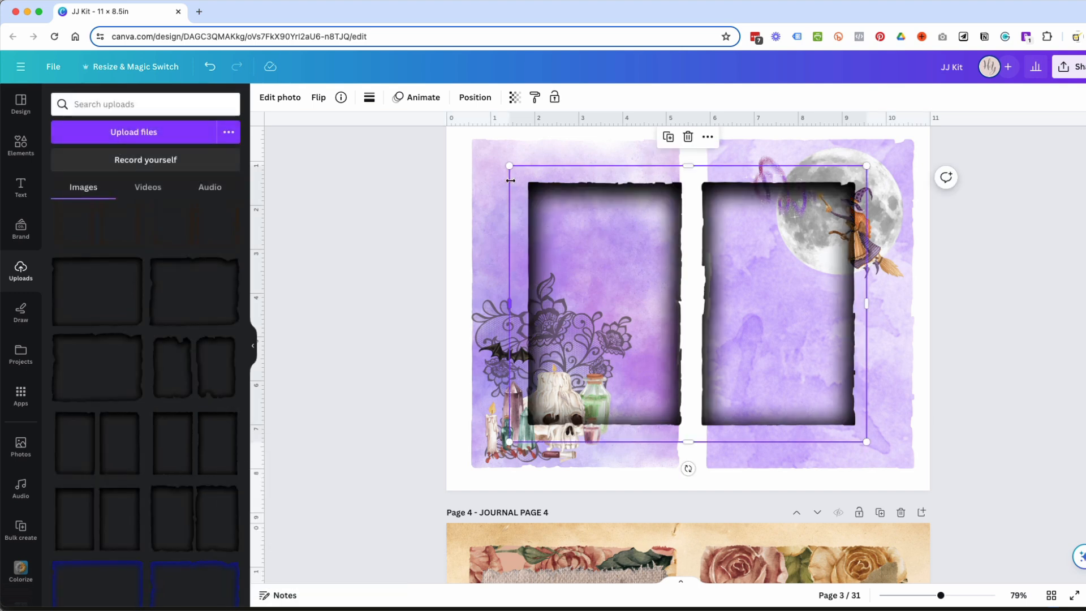
# - Enlarge the black overlay to fill all of page 3 and set its transparency to 63
pyautogui.scroll(1, 546, 237)
pyautogui.scroll(2, 546, 236)
pyautogui.moveTo(509, 269); pyautogui.dragTo(446, 226)
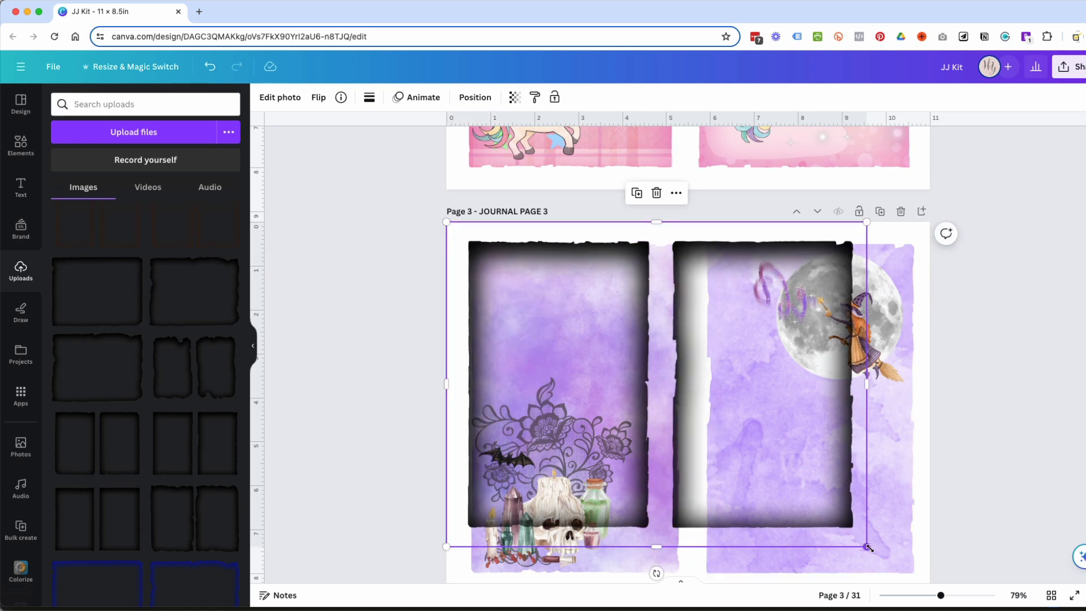
pyautogui.moveTo(866, 546); pyautogui.dragTo(932, 588)
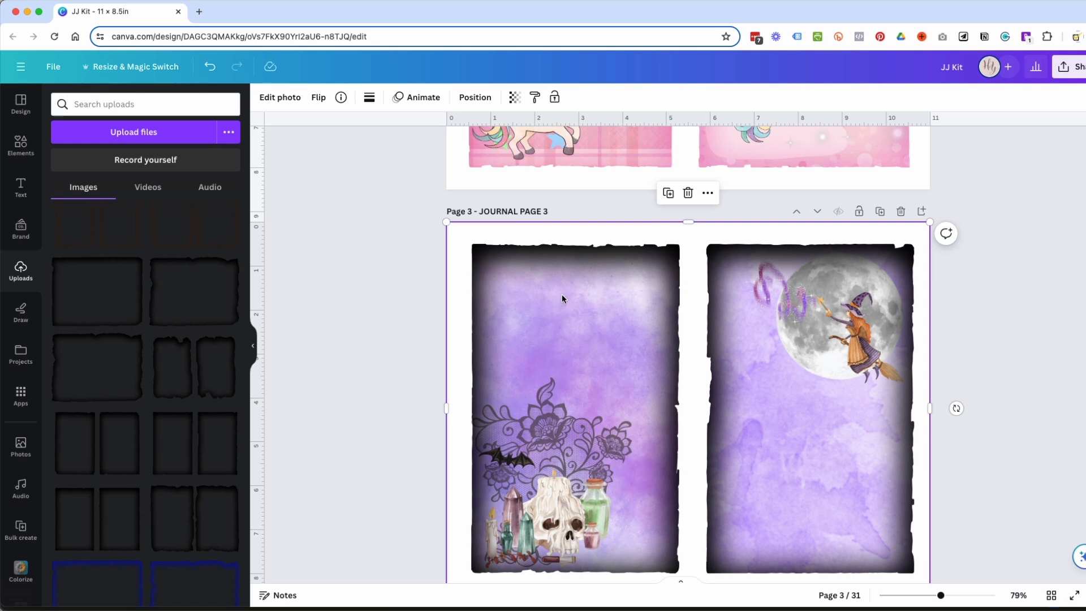
pyautogui.click(514, 97)
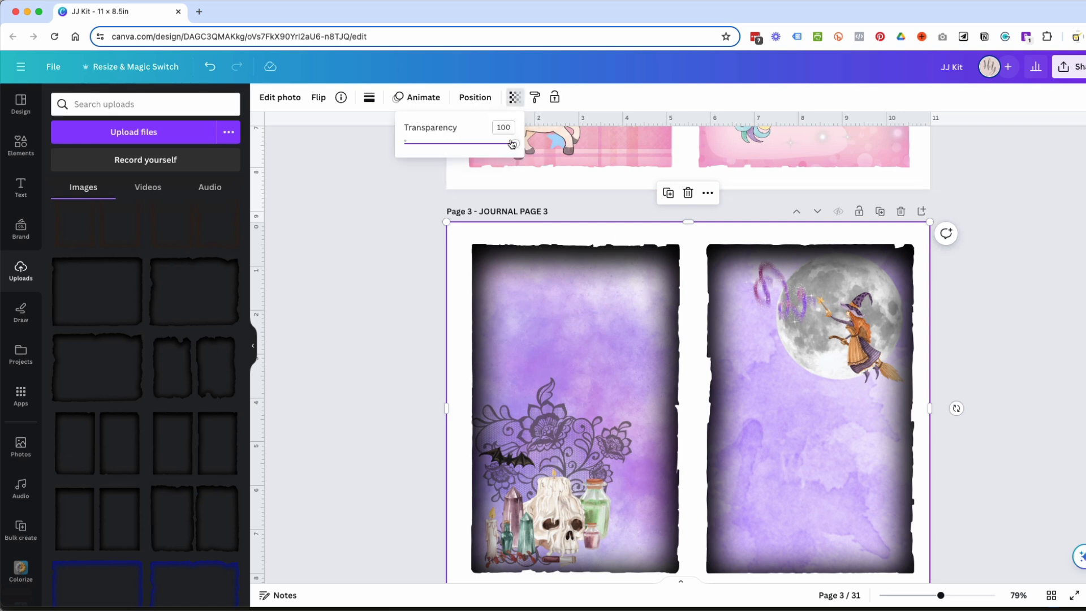
pyautogui.moveTo(515, 146); pyautogui.dragTo(474, 143)
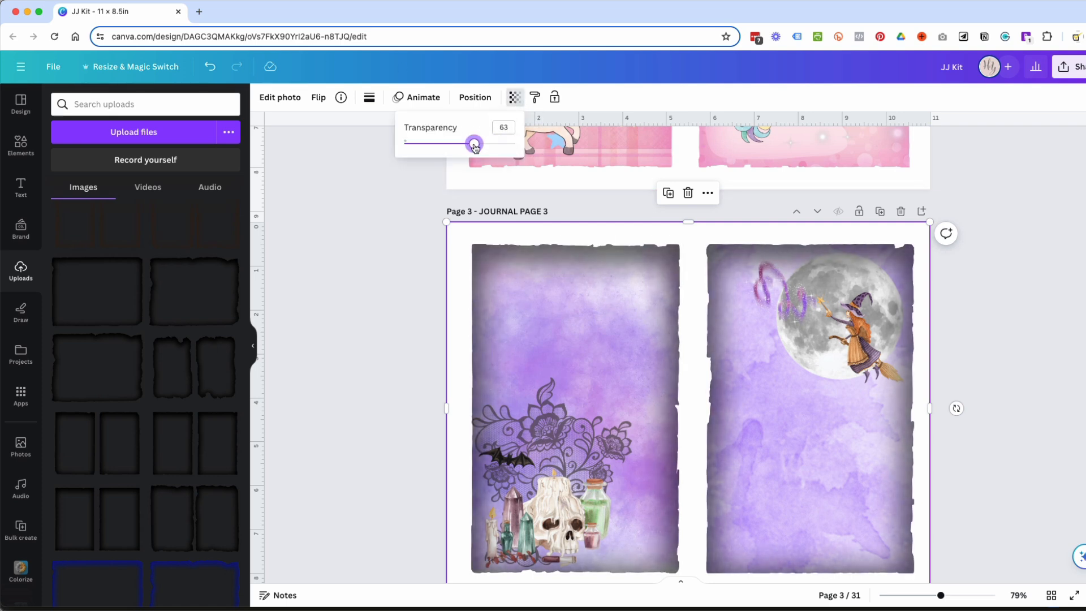
# - Browse the uploaded images for the other edge overlay colours and shapes
pyautogui.scroll(-10, 142, 445)
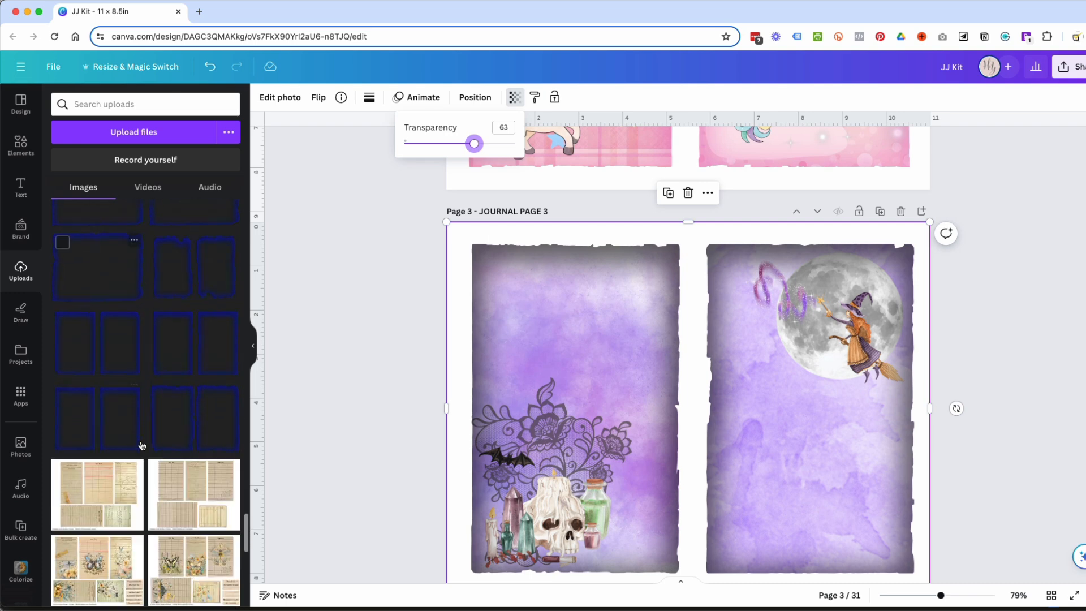
pyautogui.scroll(-10, 141, 445)
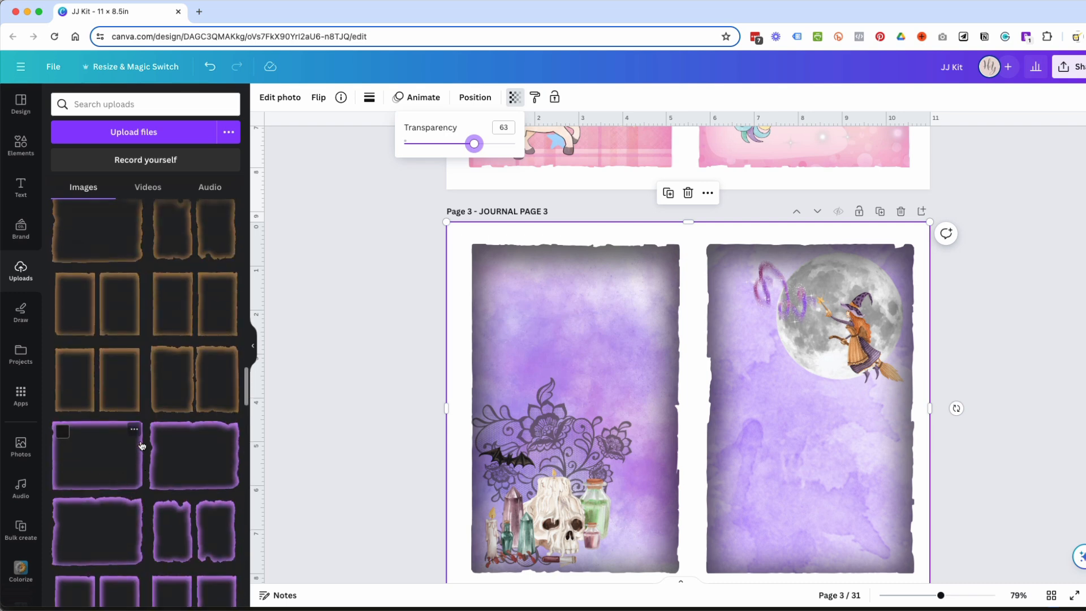
pyautogui.scroll(-8, 153, 328)
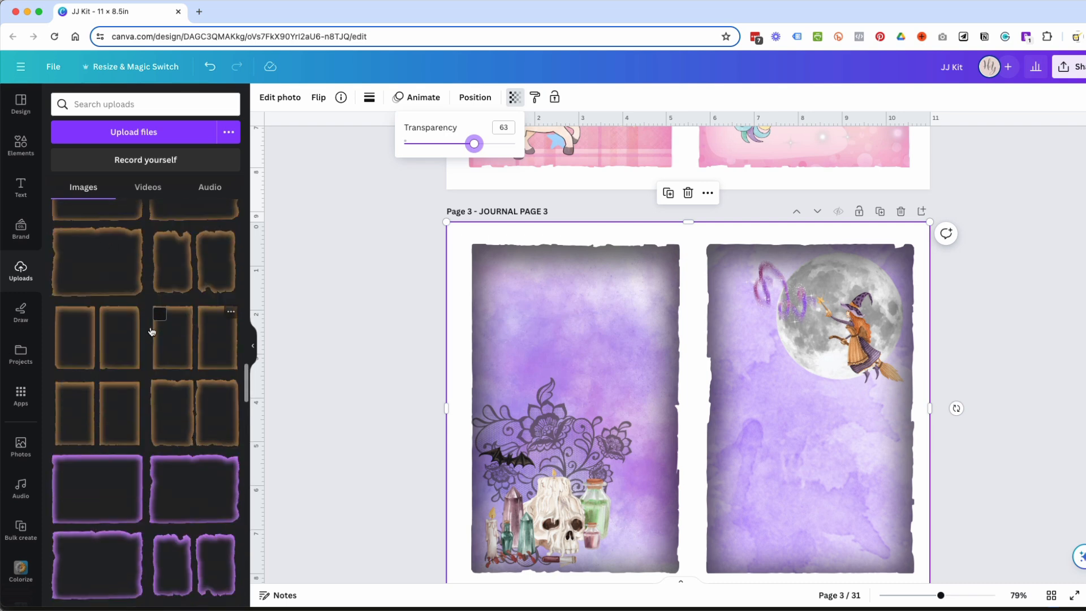
pyautogui.scroll(7, 151, 332)
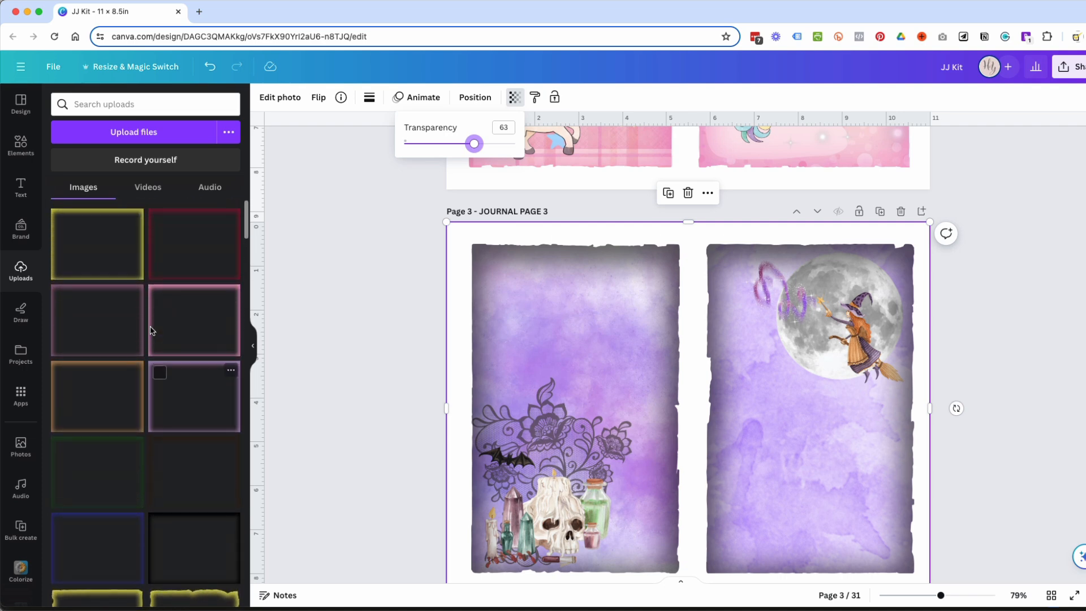